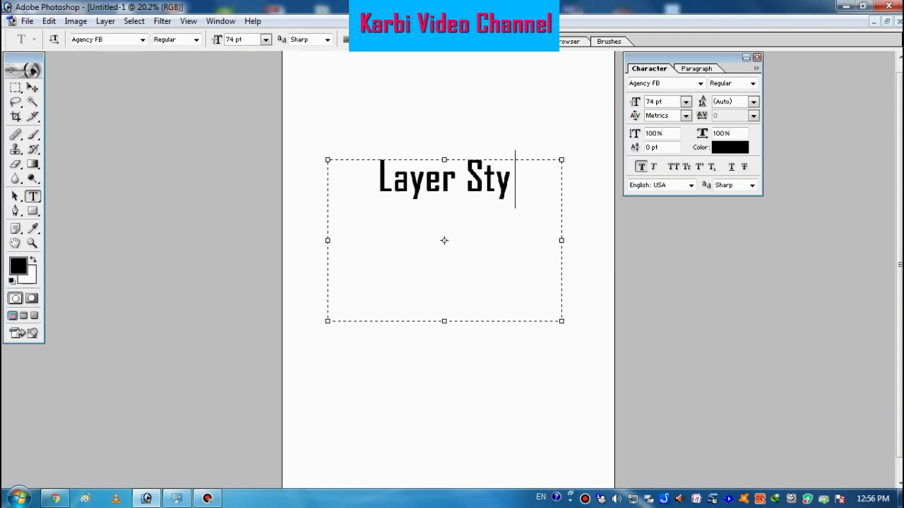
Step: Enlarge the whole "Layer Style" text to 100 pt
key(ctrl+a)
key(ctrl+shift+period)
key(ctrl+shift+period)
key(ctrl+shift+period)
key(ctrl+shift+period)
key(ctrl+shift+period)
key(ctrl+shift+period)
key(ctrl+shift+period)
key(ctrl+shift+period)
key(ctrl+shift+period)
key(ctrl+shift+period)
key(ctrl+shift+period)
key(ctrl+shift+period)
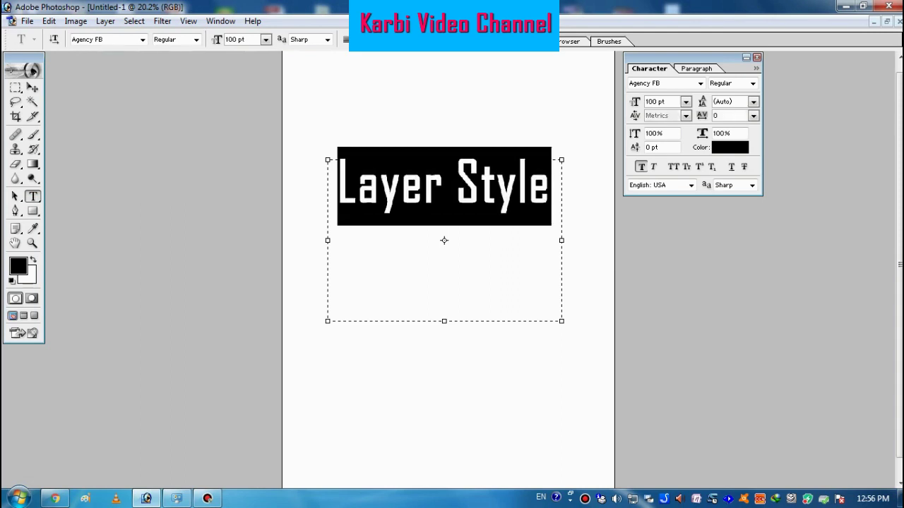
Step: Move the "Layer Style" text slightly lower on the page with the Move tool
click(32, 88)
drag(443, 185, 439, 210)
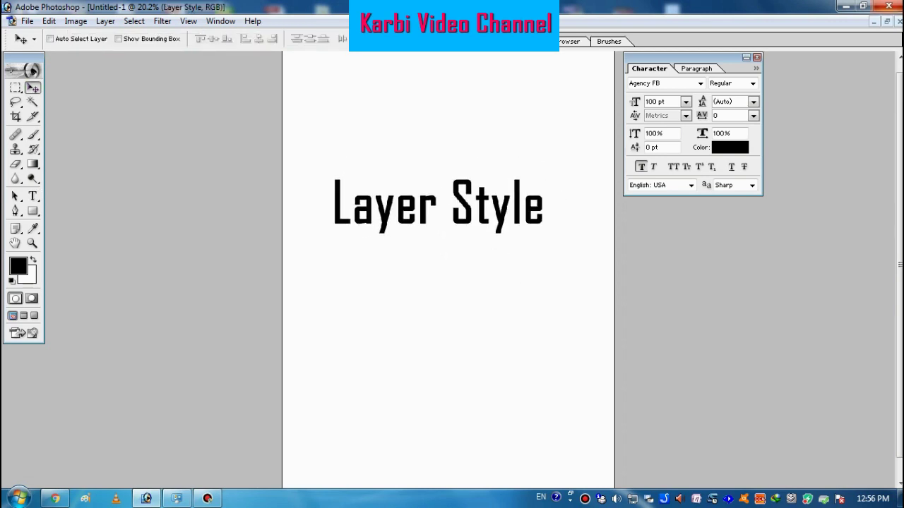
click(33, 197)
click(32, 88)
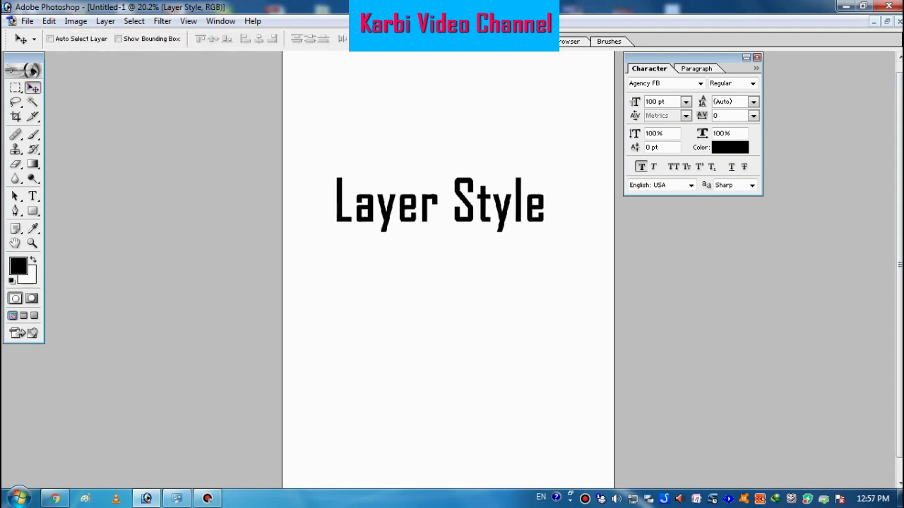
Step: Try lower opacities such as 48% and 4% in the text layer's blending options, and restore full opacity
click(105, 21)
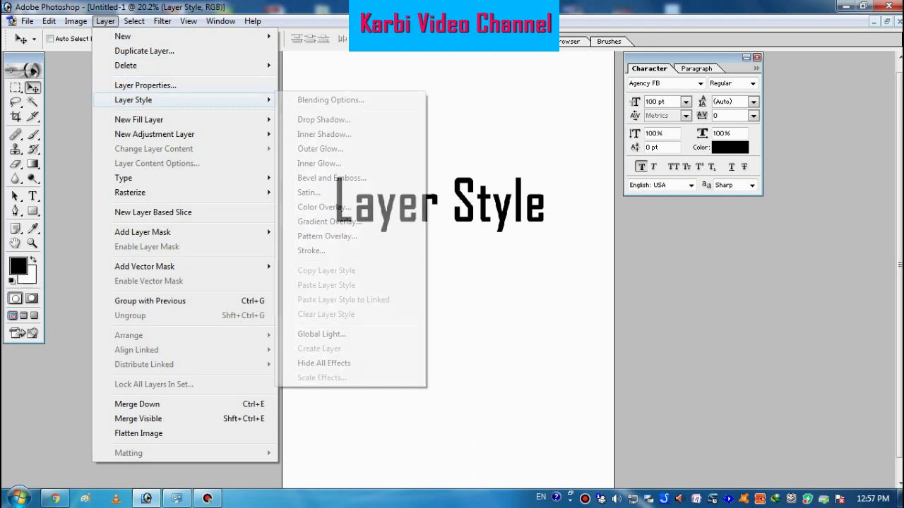
mouse_move(141, 100)
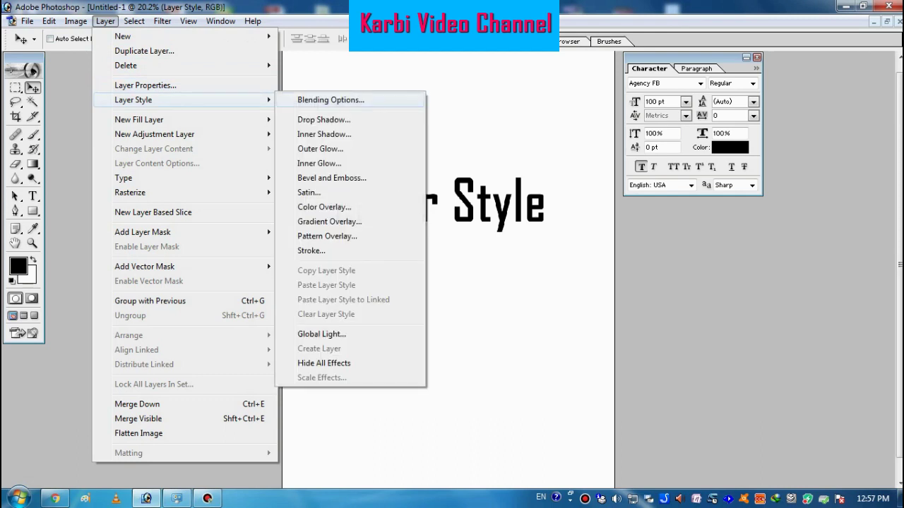
click(330, 100)
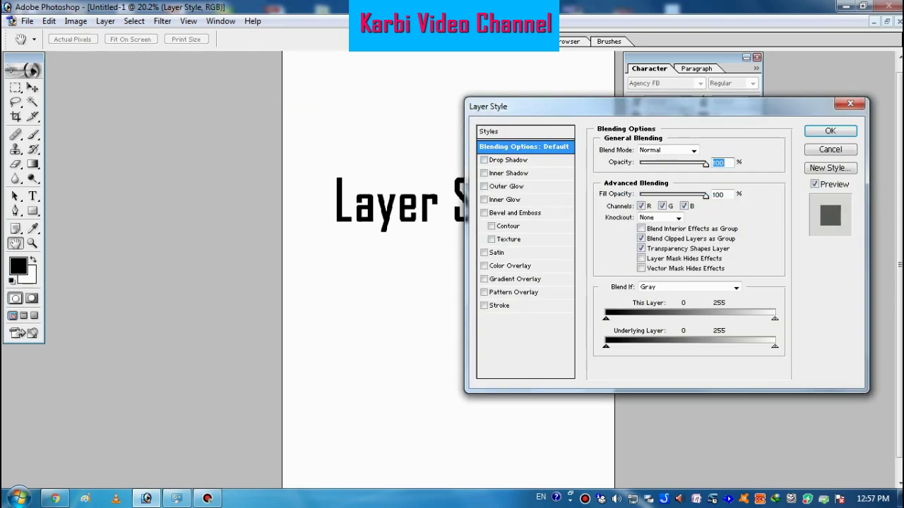
drag(657, 106, 697, 112)
text(48)
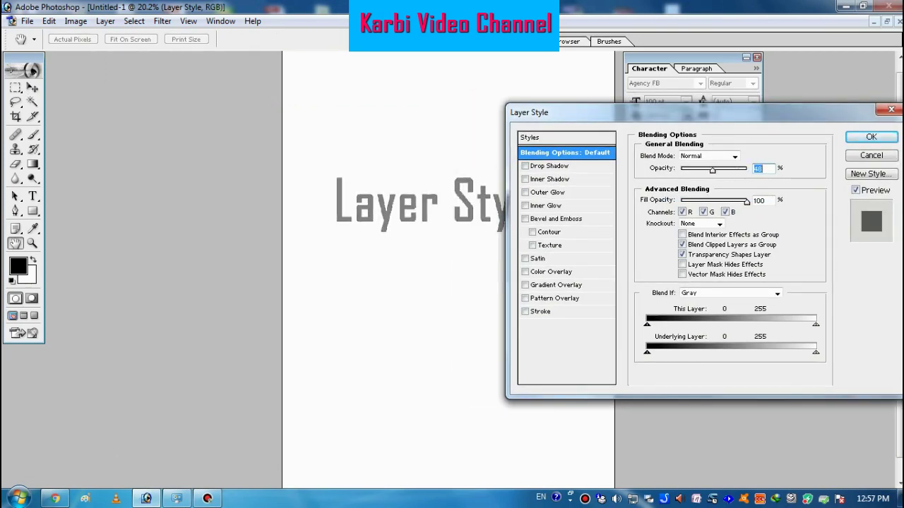
text(7)
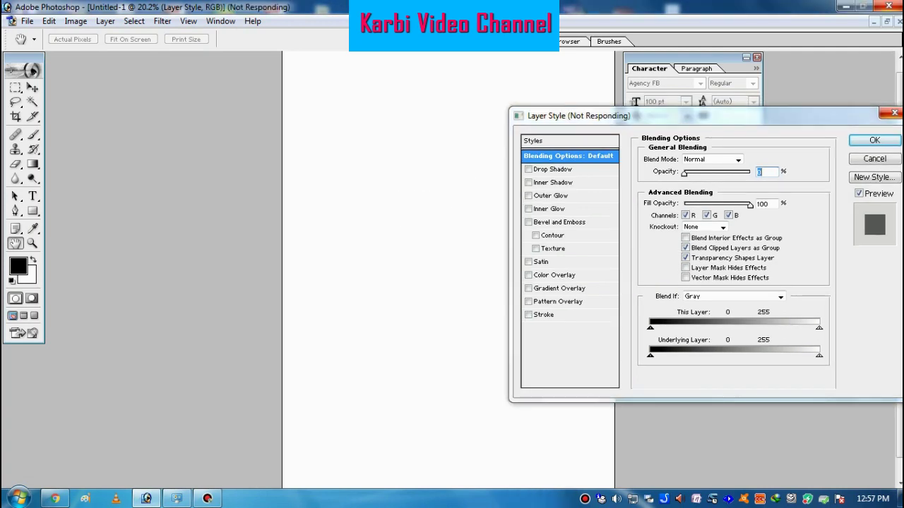
drag(685, 170, 725, 170)
text(31)
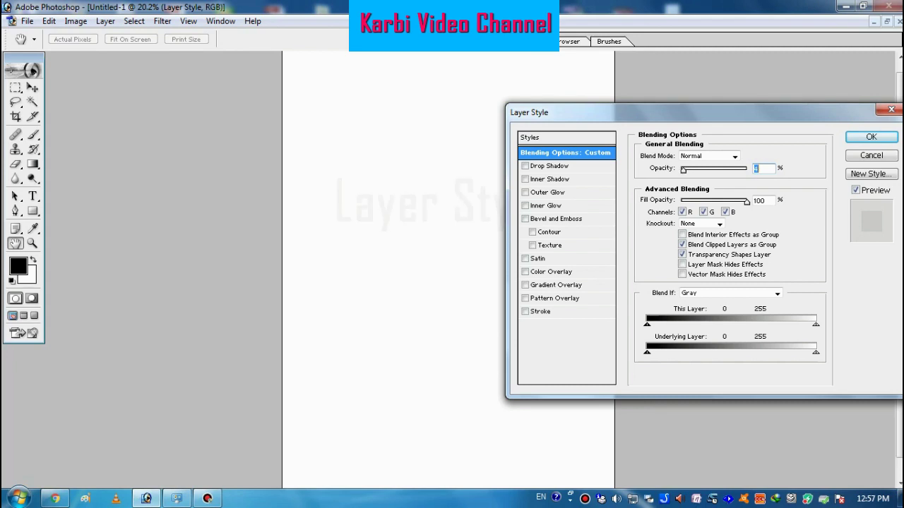
drag(695, 170, 746, 170)
key(Return)
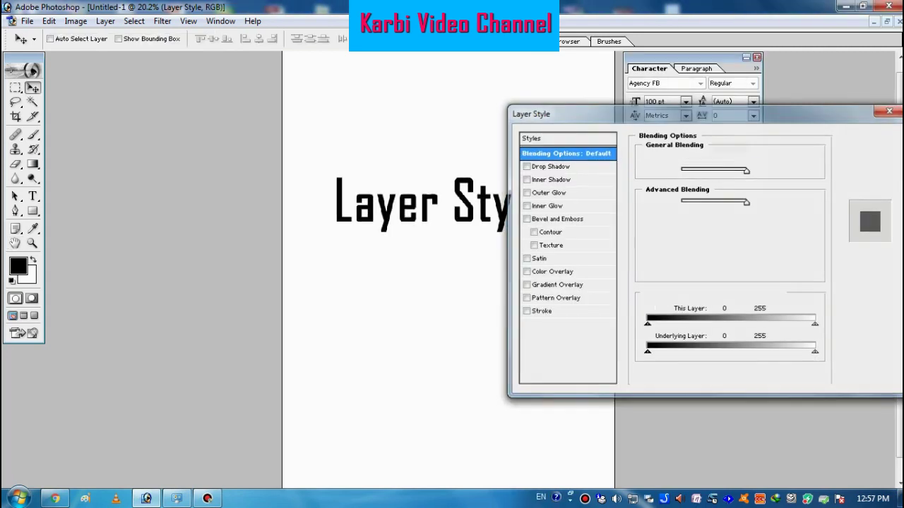
Step: Add a drop shadow to the text layer with a distance of 30 px
click(105, 20)
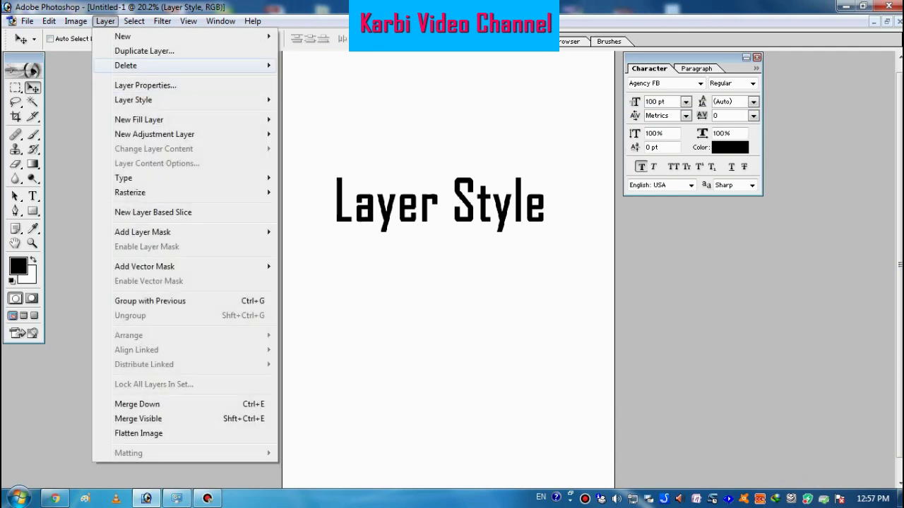
mouse_move(176, 100)
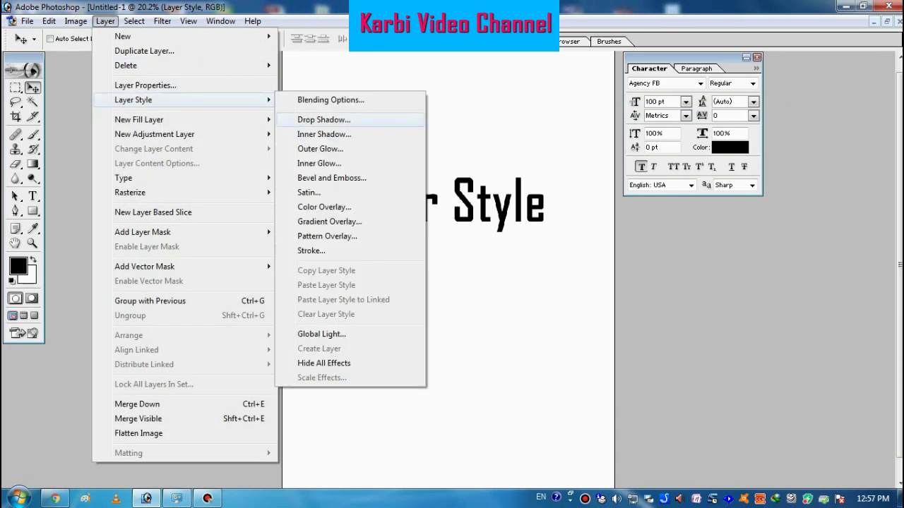
click(323, 119)
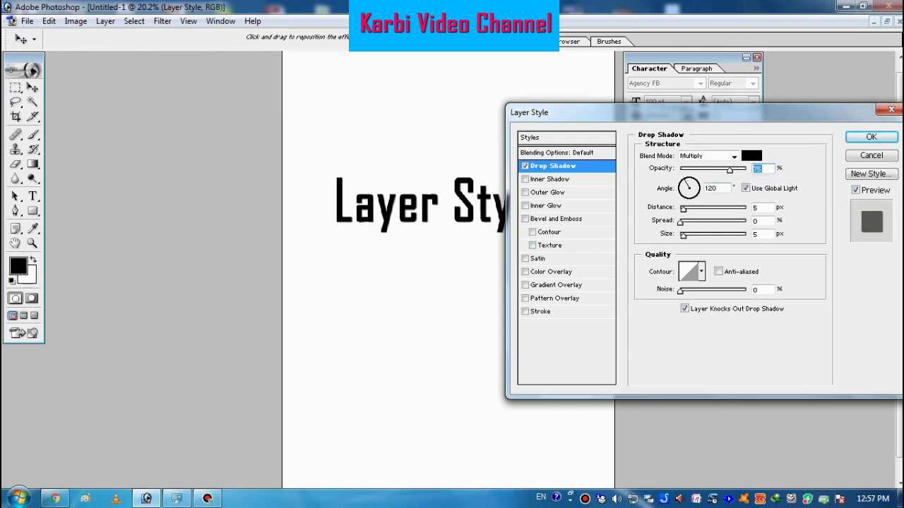
mouse_move(685, 208)
mouse_down()
mouse_move(712, 209)
mouse_move(699, 208)
mouse_up()
Step: Colour the drop shadow magenta (FF00F0) after trying green, blue and white, and shorten its distance before applying it
click(750, 155)
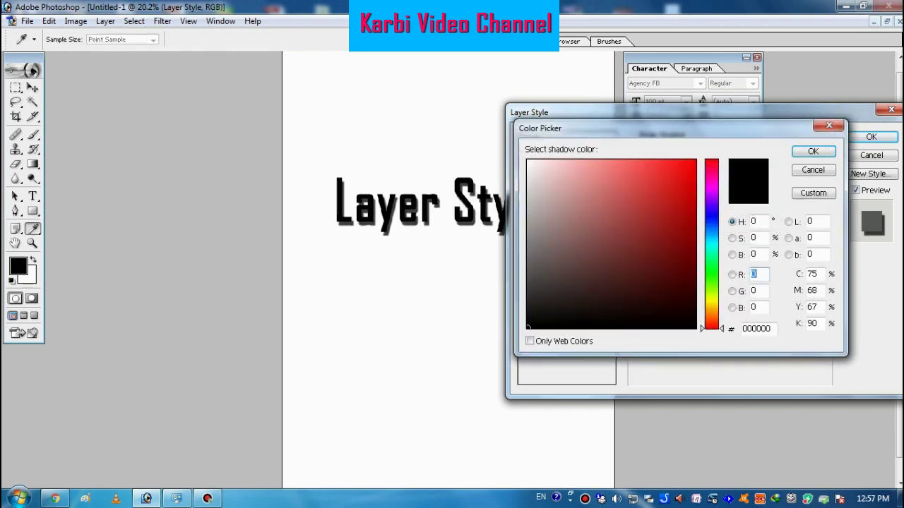
click(694, 161)
click(712, 275)
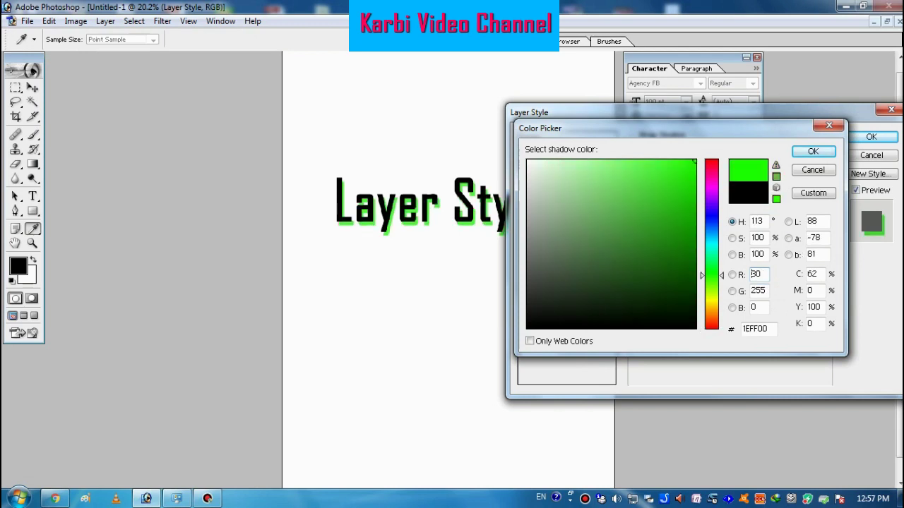
click(712, 186)
click(711, 215)
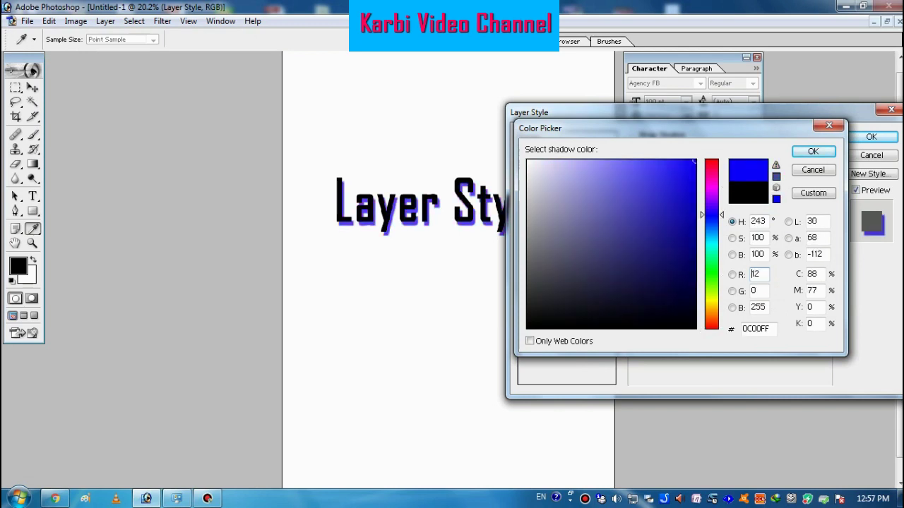
mouse_move(694, 161)
mouse_down()
mouse_move(609, 225)
mouse_move(589, 198)
mouse_move(528, 161)
mouse_up()
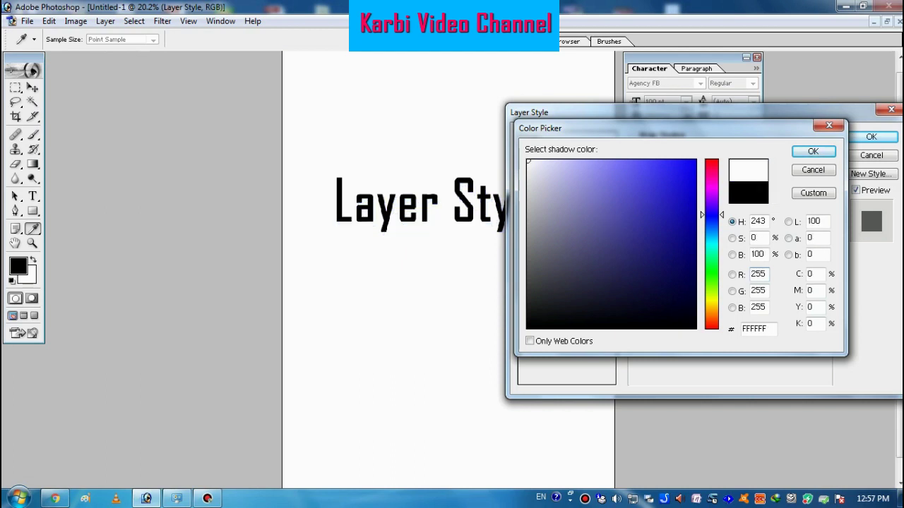
click(712, 274)
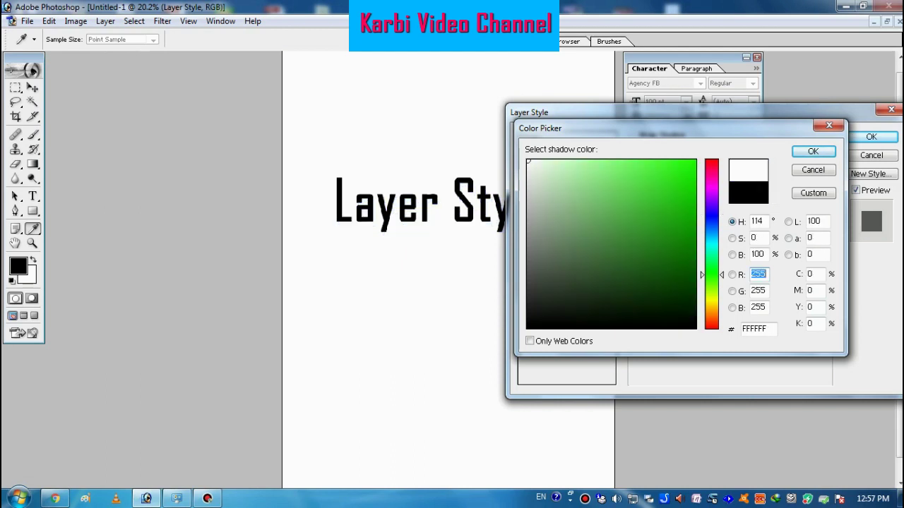
click(695, 161)
click(711, 220)
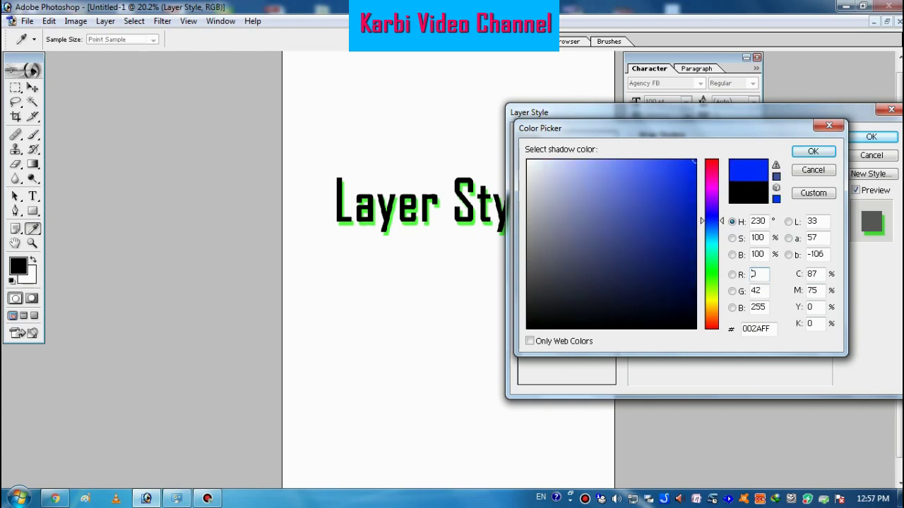
click(711, 185)
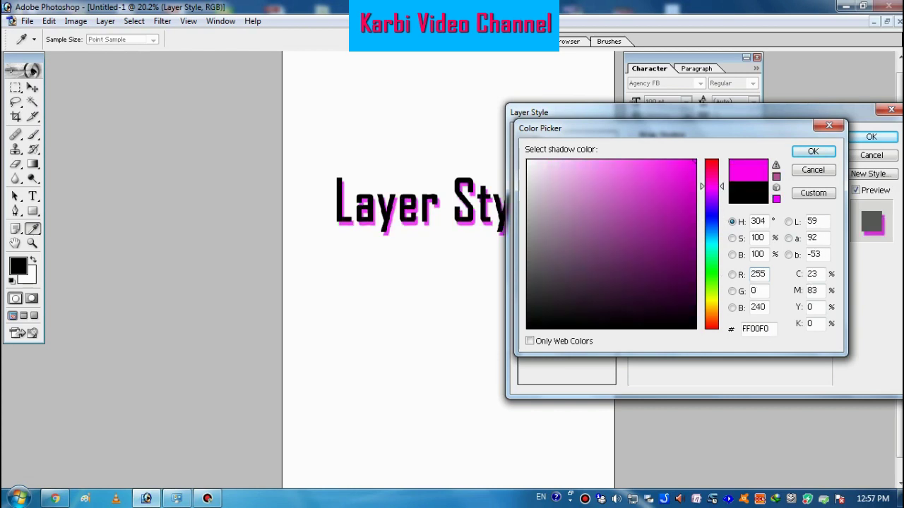
key(Return)
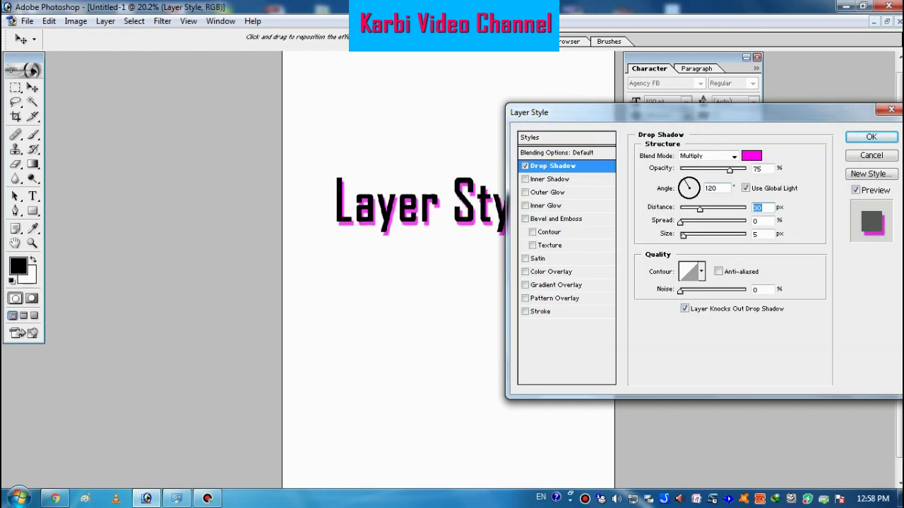
drag(700, 209, 689, 209)
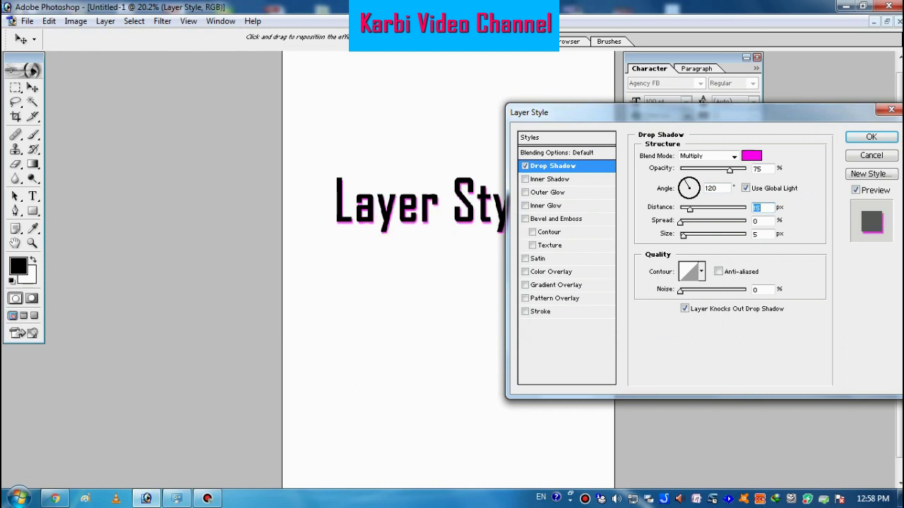
click(871, 137)
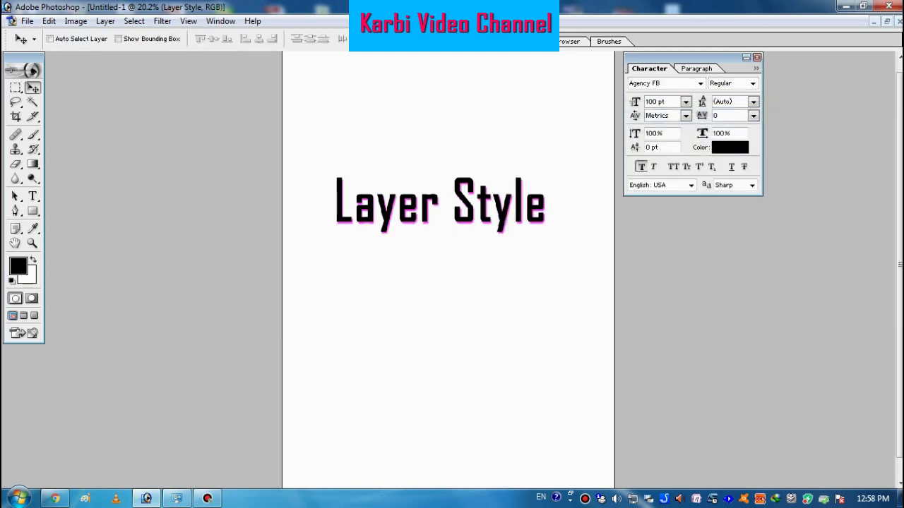
Step: Add an inner shadow to the text layer and set its colour to red
click(105, 20)
mouse_move(176, 100)
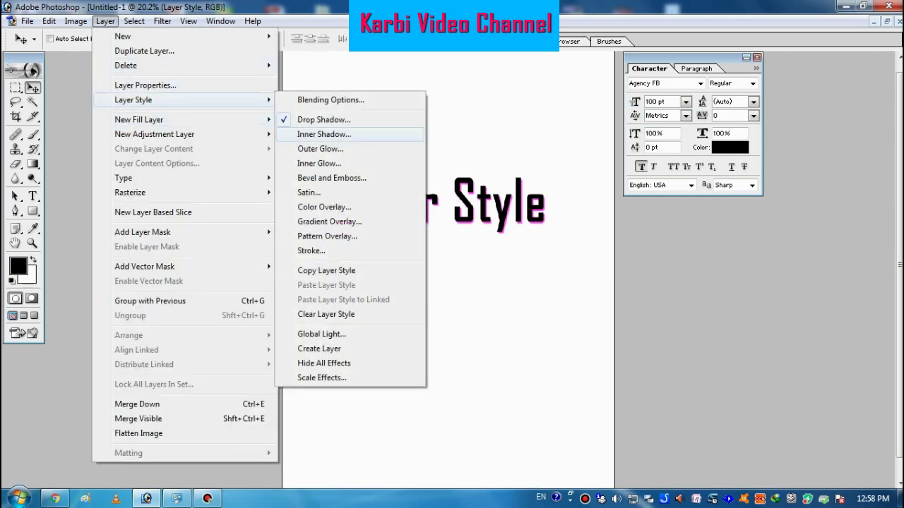
click(324, 134)
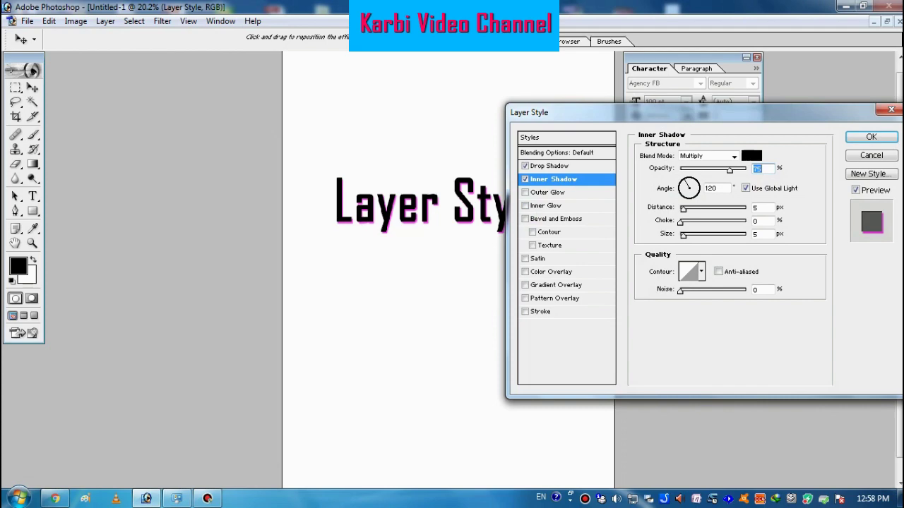
click(751, 155)
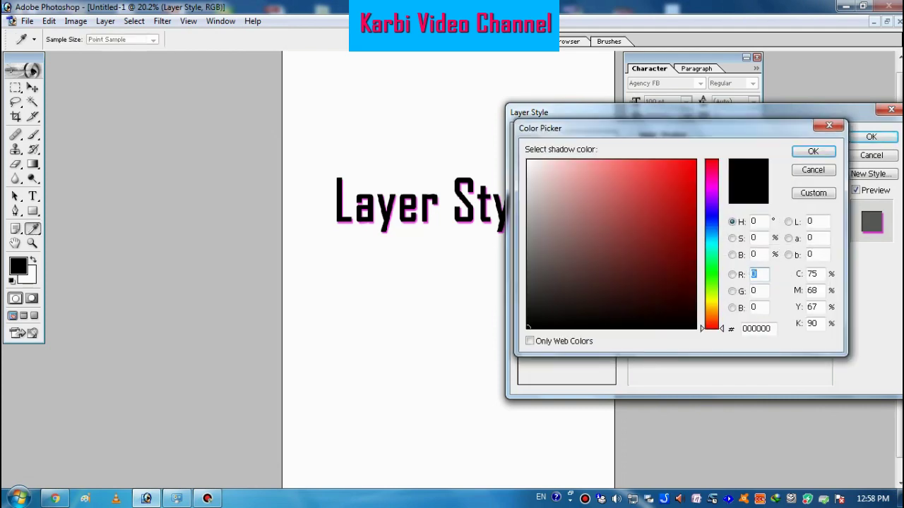
click(665, 161)
click(812, 151)
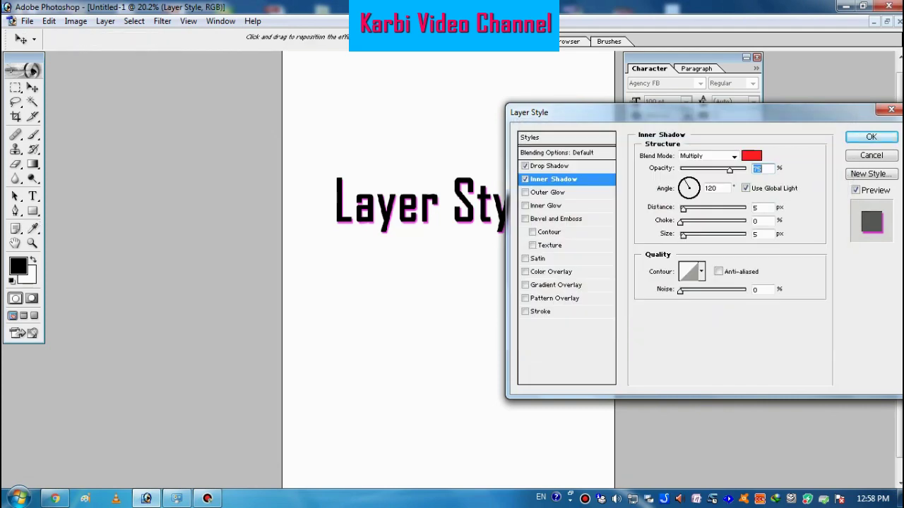
Step: Try the inner shadow at 100% opacity, 0 px distance, 27% choke and 250 px size, and discard it
mouse_move(683, 208)
mouse_down()
mouse_move(710, 209)
mouse_move(700, 209)
mouse_move(694, 235)
mouse_move(684, 235)
mouse_move(699, 209)
mouse_up()
drag(729, 170, 746, 170)
drag(700, 209, 745, 235)
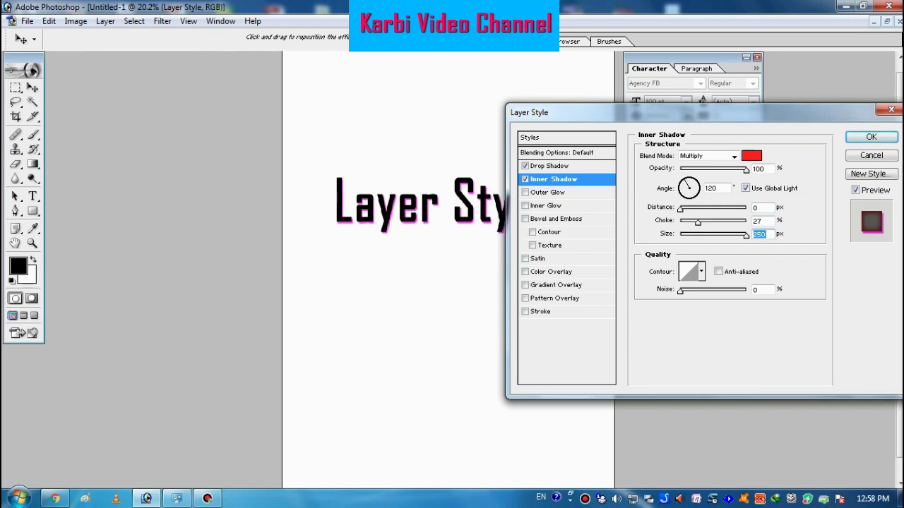
mouse_move(680, 209)
mouse_down()
mouse_move(703, 209)
mouse_move(694, 222)
mouse_move(680, 221)
mouse_move(680, 209)
mouse_up()
key(Return)
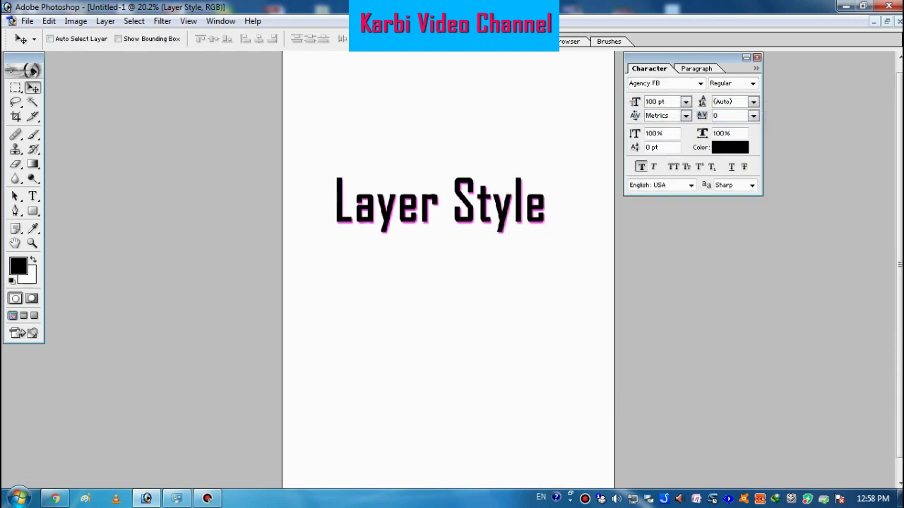
Step: Add an outer glow to the text layer with Normal blend mode and yellow (FFFF00) as its colour
click(105, 20)
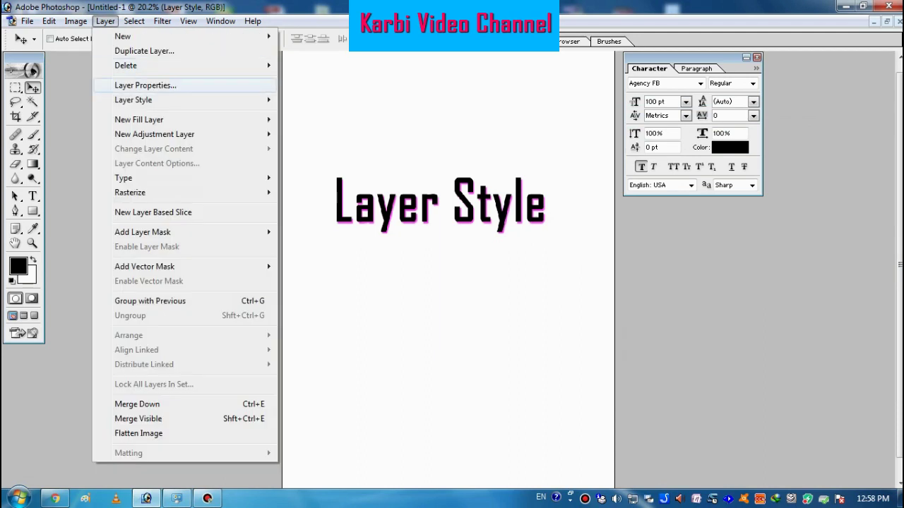
mouse_move(142, 100)
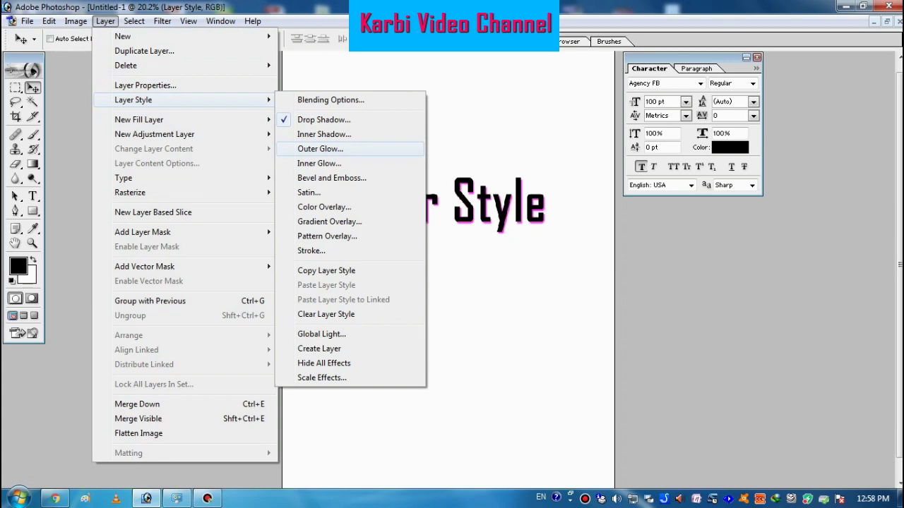
click(320, 149)
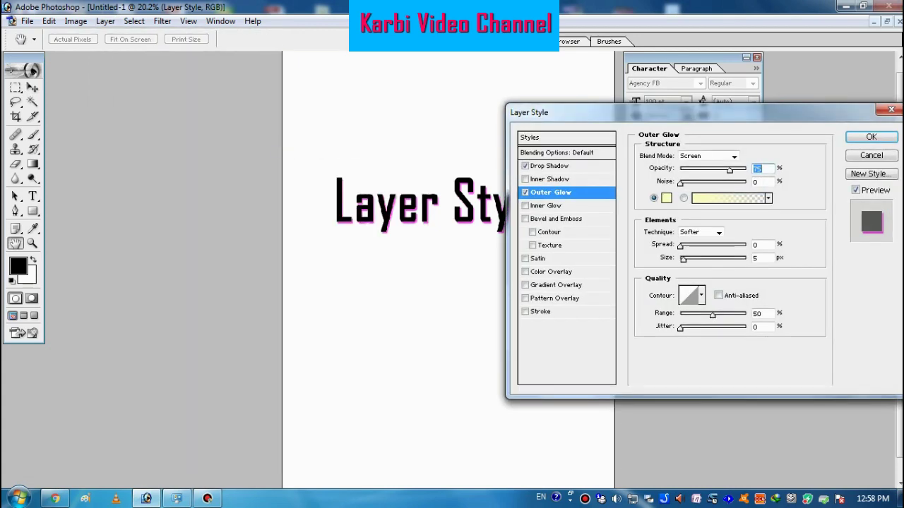
click(707, 156)
click(699, 165)
click(665, 197)
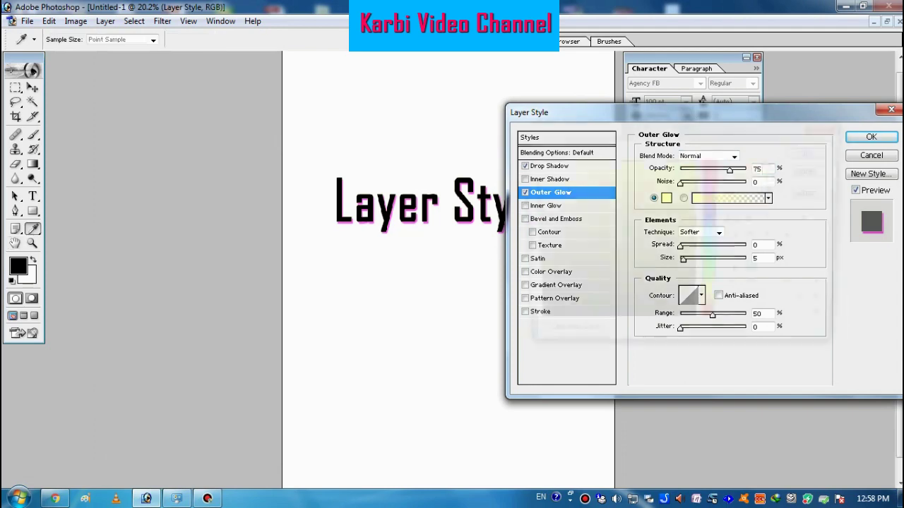
click(666, 198)
click(695, 161)
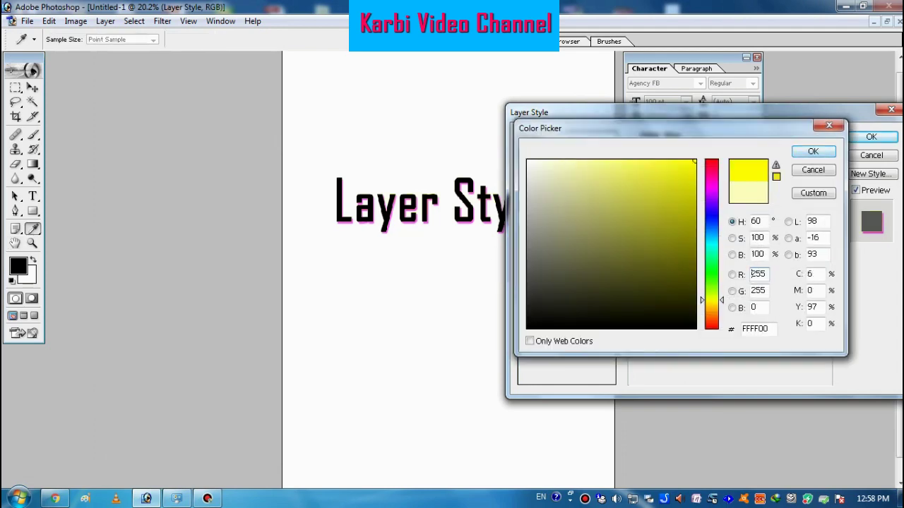
key(Return)
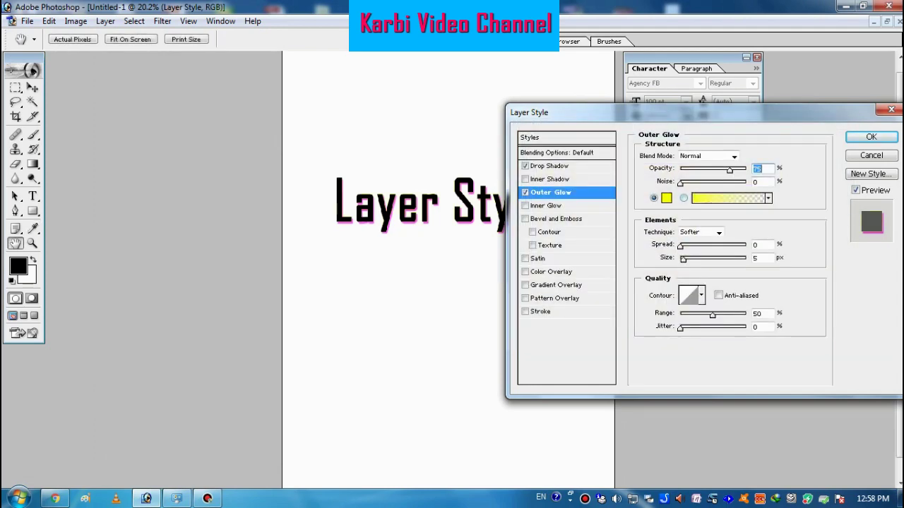
Step: Increase the outer glow's spread and adjust its size, and apply the effect to the text
drag(680, 246, 694, 259)
key(Return)
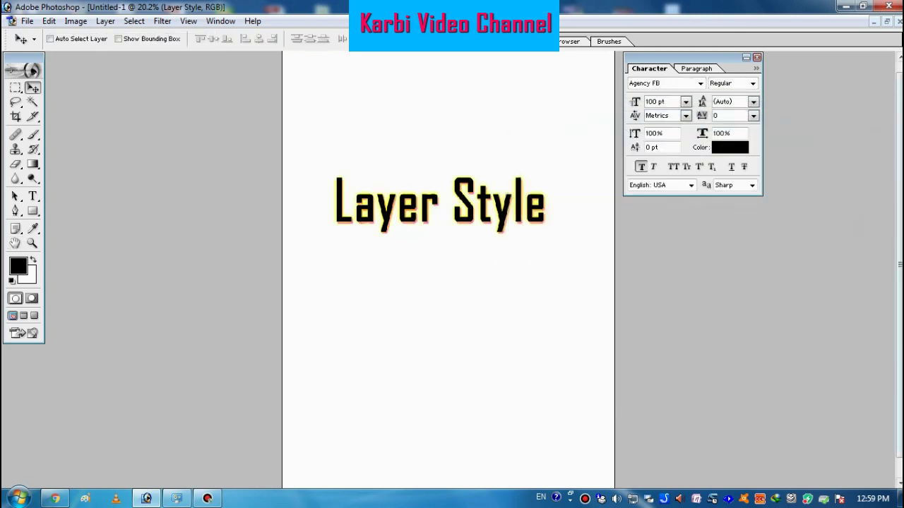
Step: Add an inner glow to the text layer with Normal blend mode, 22% choke and 0 px size
click(105, 20)
mouse_move(183, 100)
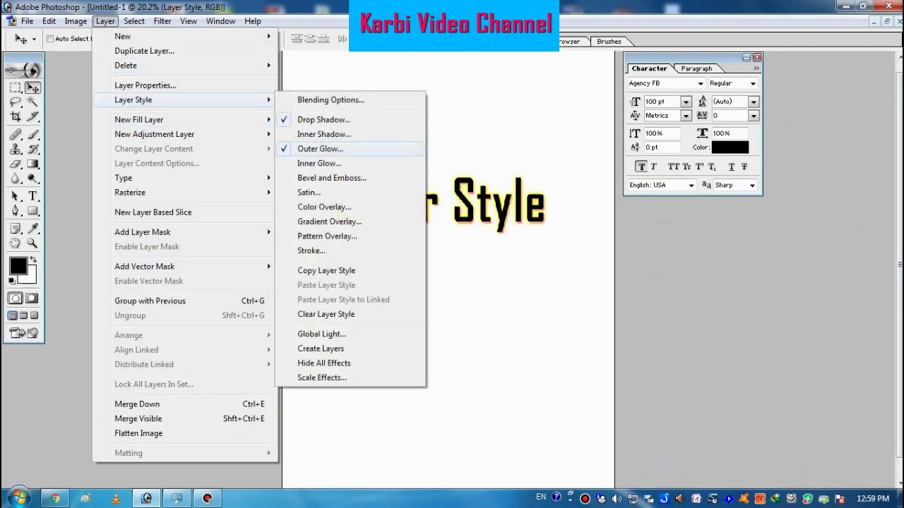
click(319, 163)
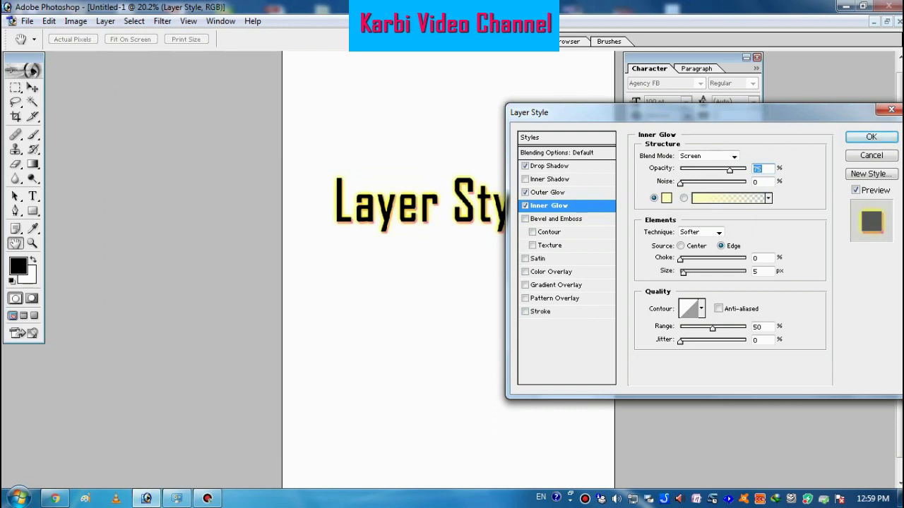
click(734, 156)
click(699, 165)
mouse_move(680, 260)
mouse_down()
mouse_move(687, 260)
mouse_move(680, 272)
mouse_move(680, 260)
mouse_move(694, 260)
mouse_move(692, 272)
mouse_move(711, 272)
mouse_move(680, 272)
mouse_up()
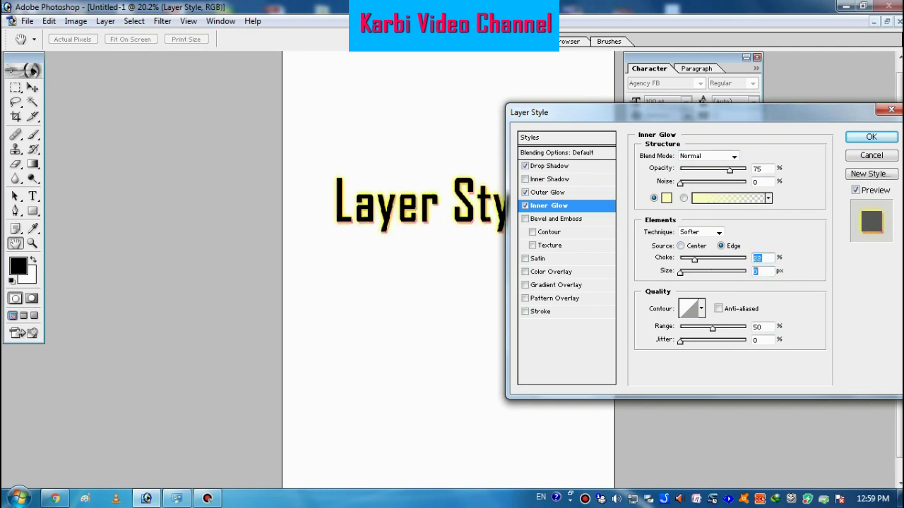
Step: Colour the inner glow pink (FF00B4), give it a small size and apply it
click(667, 198)
click(711, 180)
click(695, 161)
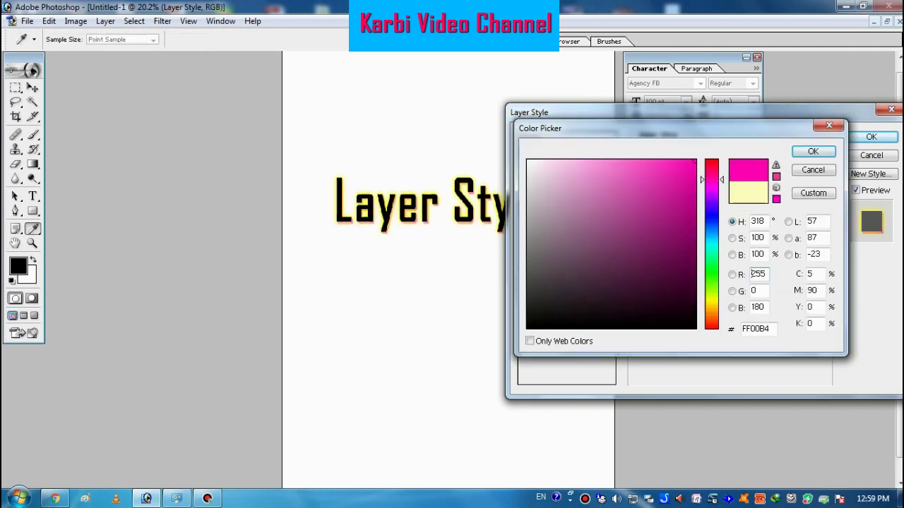
click(813, 151)
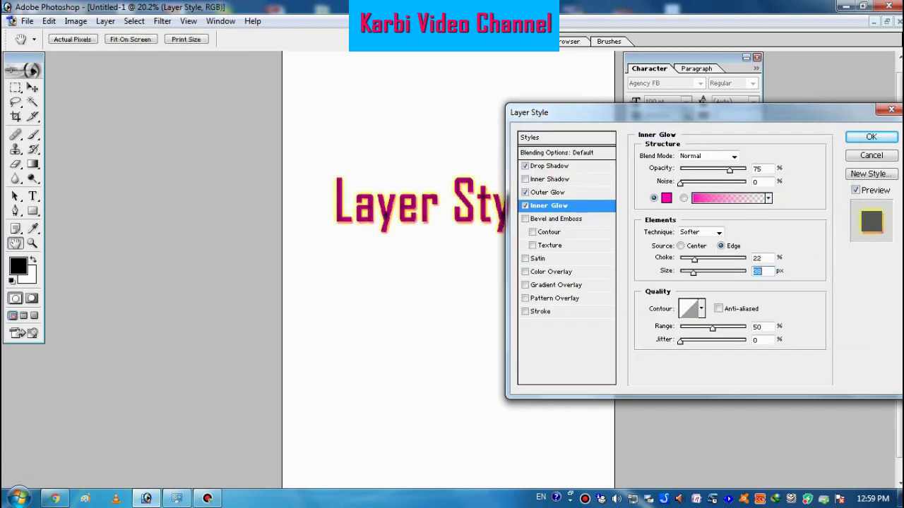
mouse_move(693, 272)
mouse_down()
mouse_move(704, 273)
mouse_move(682, 273)
mouse_up()
key(Return)
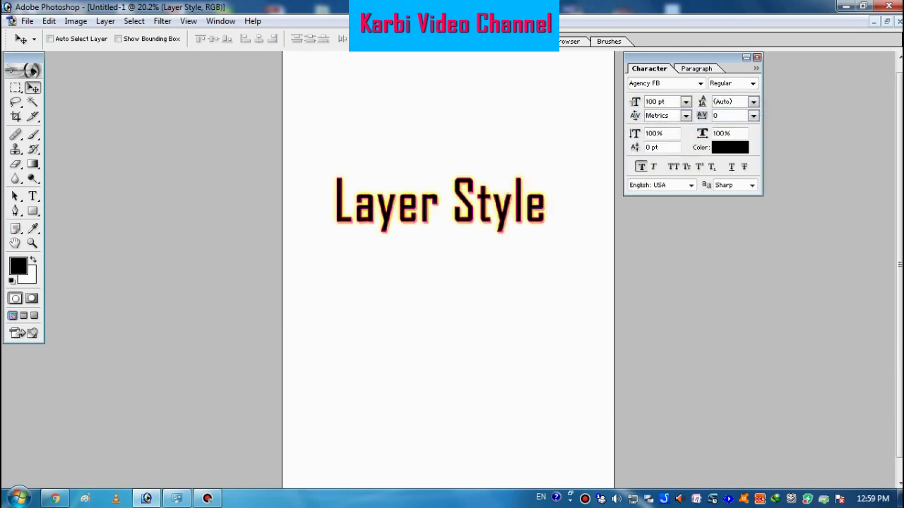
Step: Add a gradient overlay to the text layer and colour the gradient's black start stop pure red
click(105, 21)
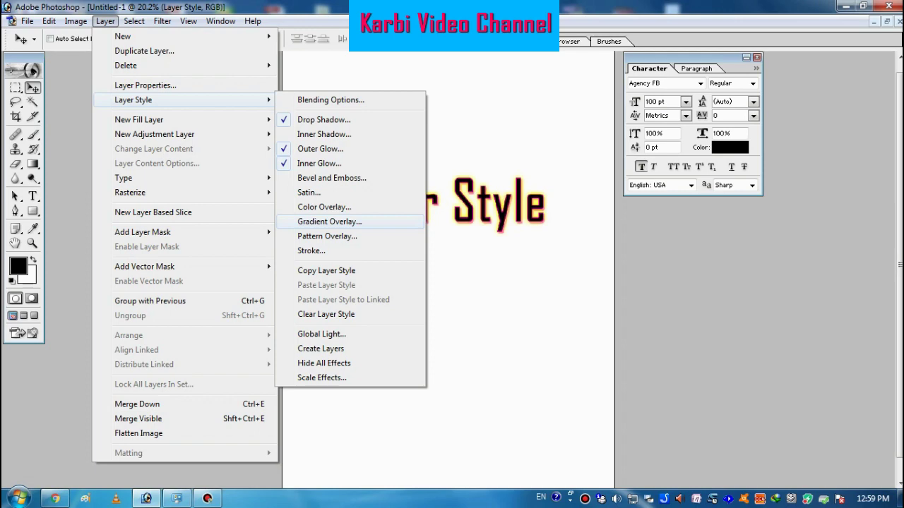
click(329, 221)
click(714, 183)
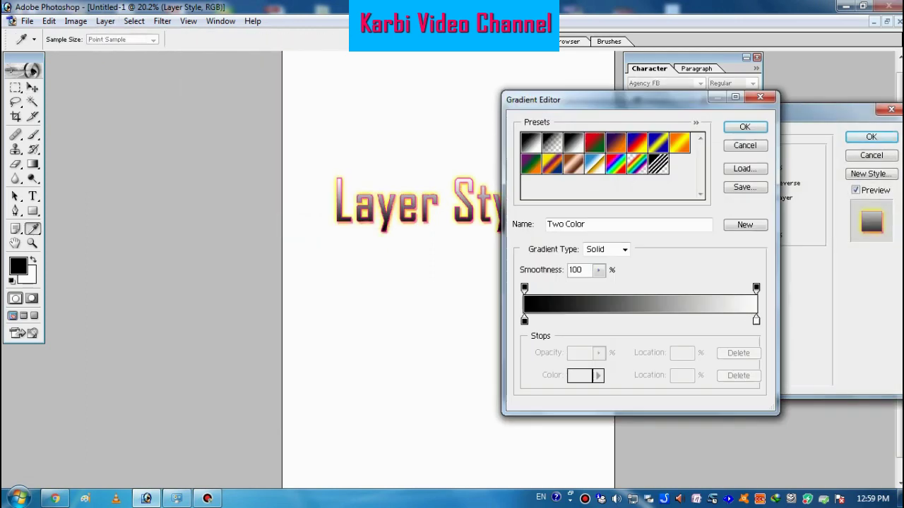
click(524, 321)
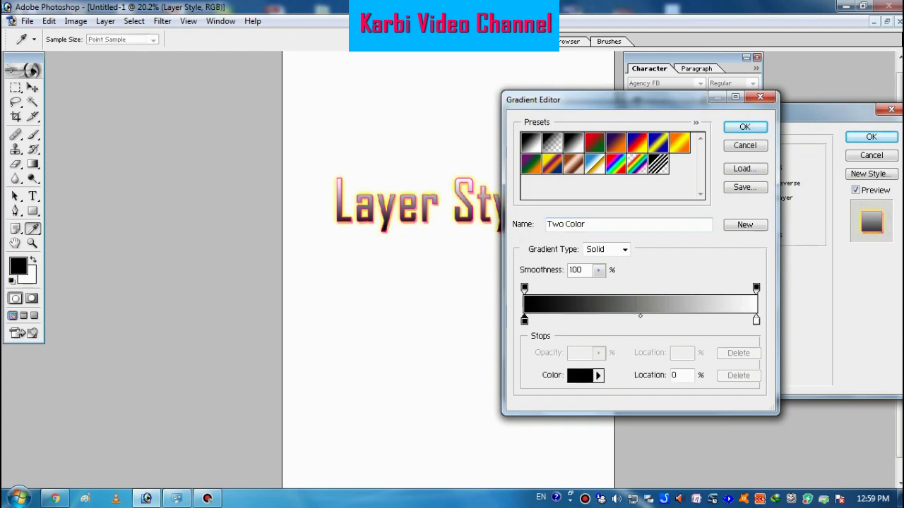
click(579, 375)
click(672, 191)
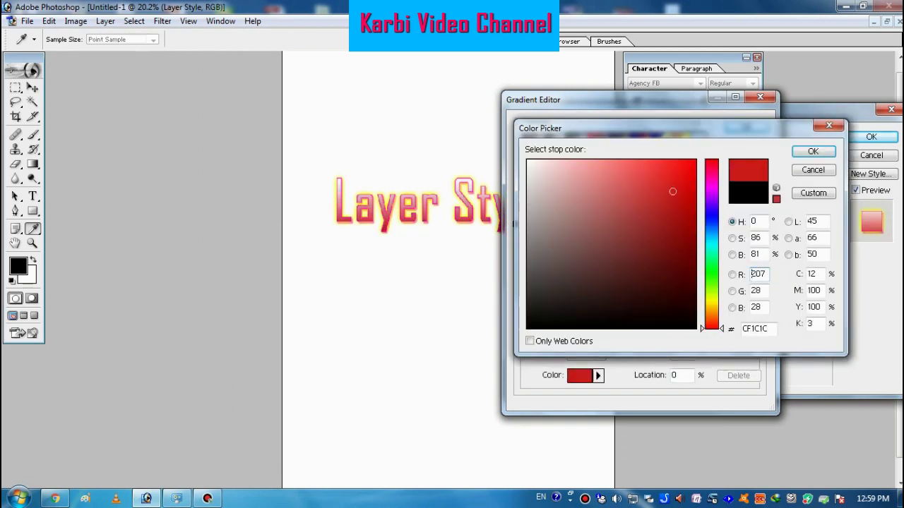
drag(672, 191, 696, 159)
click(812, 151)
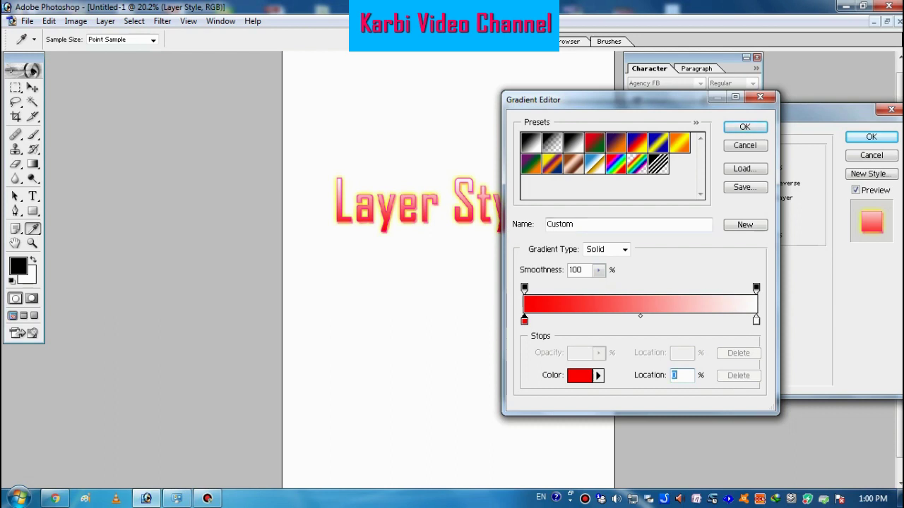
Step: Colour the gradient's white end stop yellow (FFFC00)
click(755, 320)
click(580, 376)
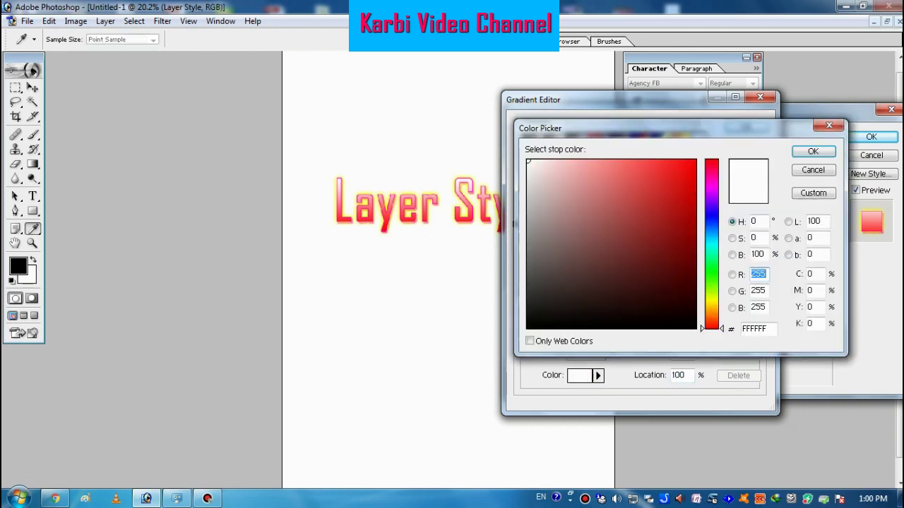
drag(711, 326, 712, 301)
click(694, 160)
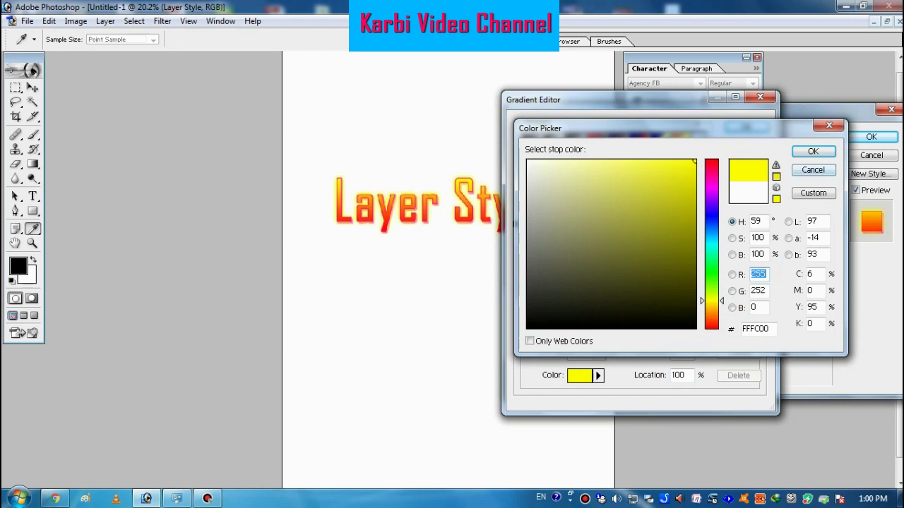
key(Return)
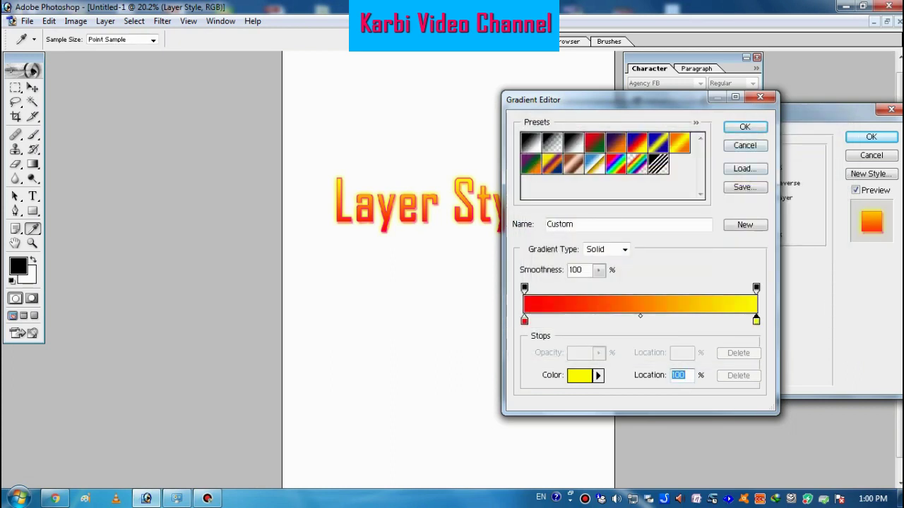
Step: Shift the gradient's midpoint to 57%, adding a second red stop at 19% and moving the yellow stop to 74%
mouse_move(640, 316)
mouse_down()
mouse_move(612, 316)
mouse_move(656, 315)
mouse_up()
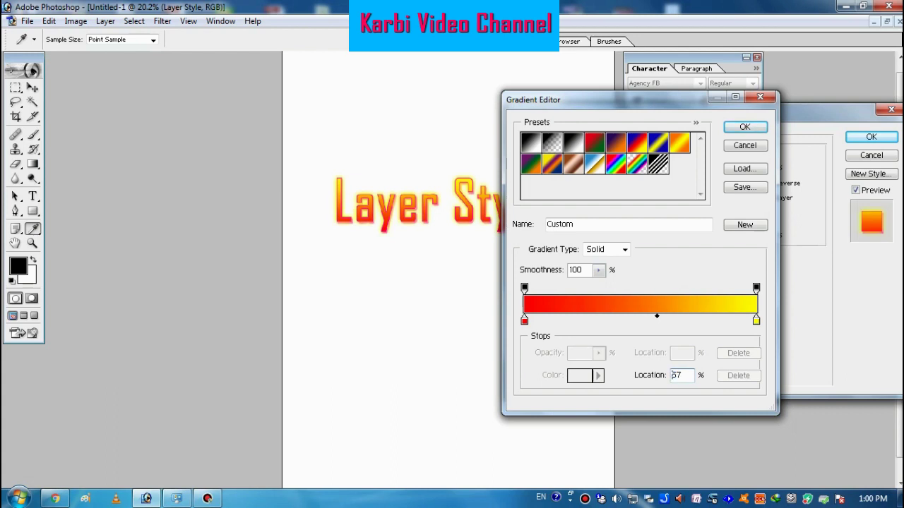
drag(756, 321, 687, 320)
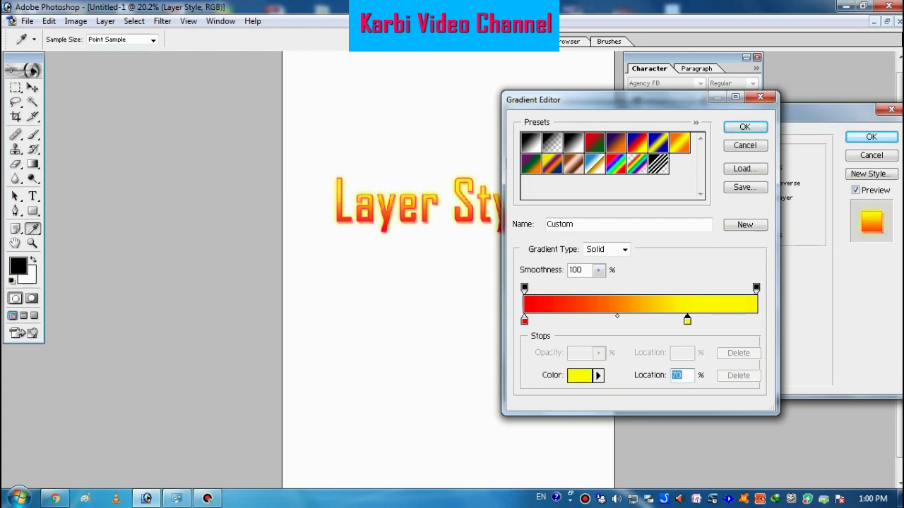
mouse_move(686, 320)
mouse_down()
mouse_move(665, 320)
mouse_move(683, 320)
mouse_up()
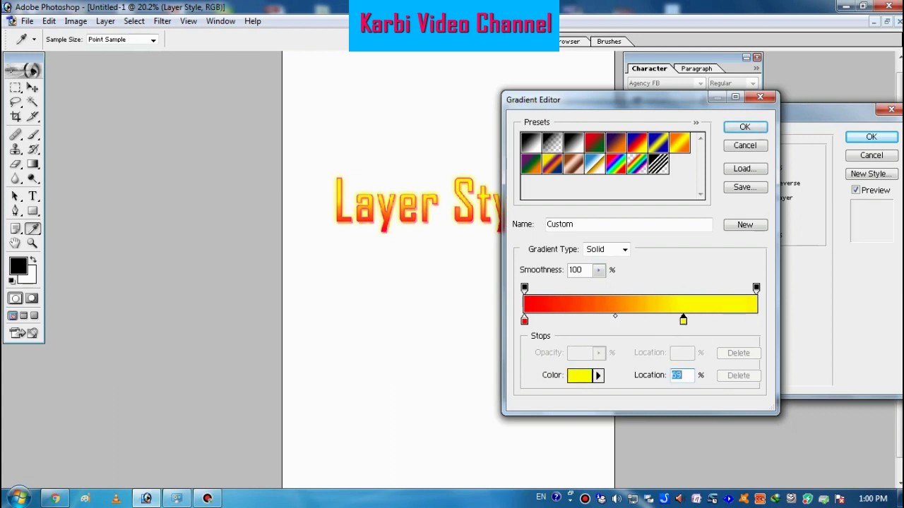
drag(524, 320, 555, 320)
click(569, 321)
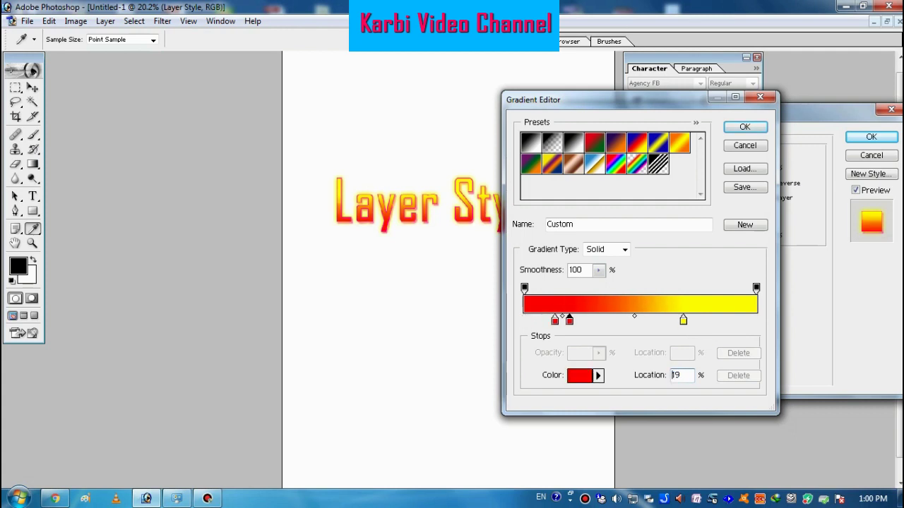
drag(682, 320, 694, 320)
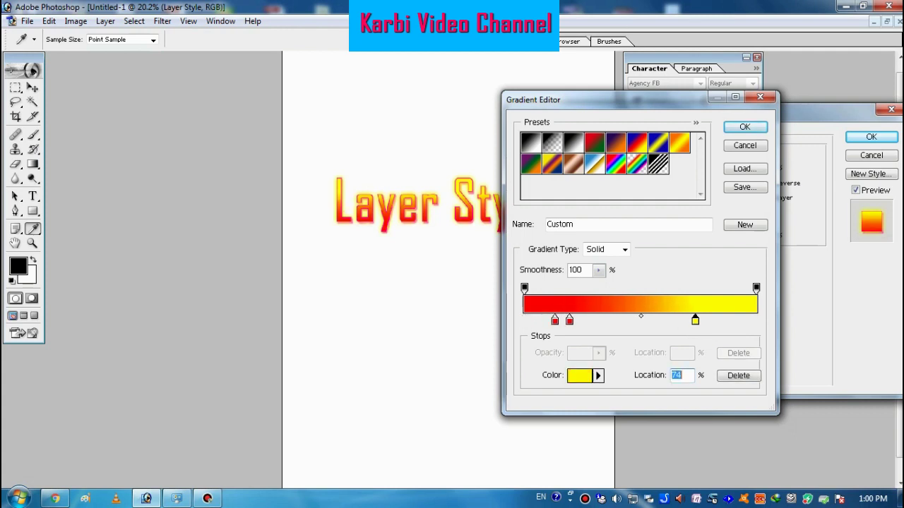
Step: Move the outer red stop to 0% and the yellow stop to 75%, shift the midpoint towards yellow, and apply the gradient overlay
drag(554, 321, 534, 320)
drag(695, 320, 687, 321)
drag(534, 320, 524, 321)
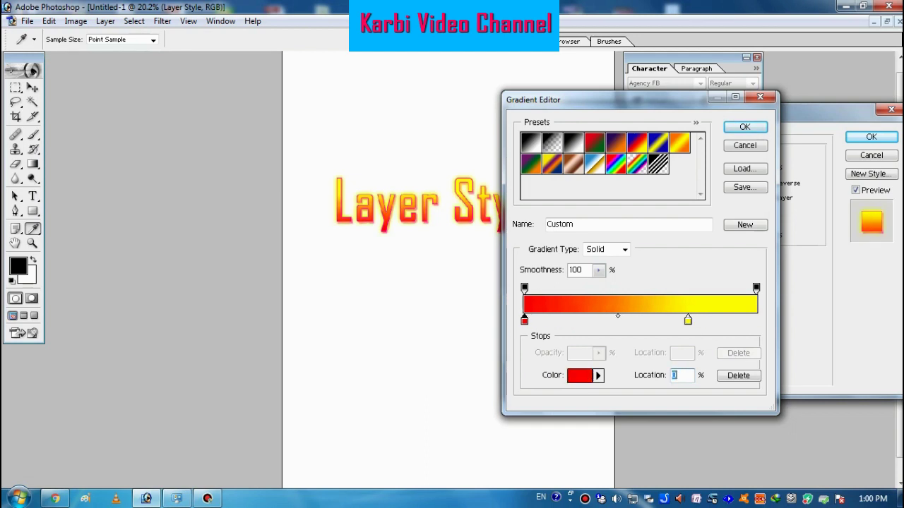
drag(688, 320, 698, 320)
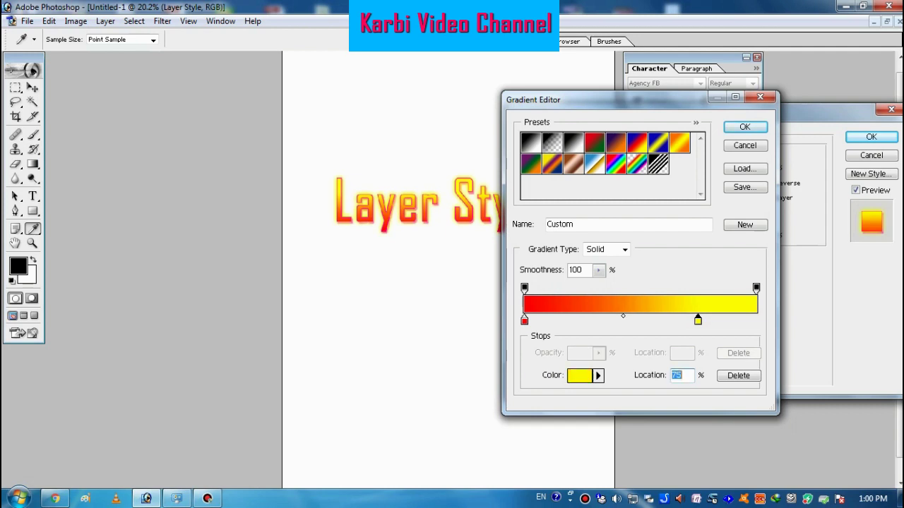
drag(623, 315, 637, 316)
key(Return)
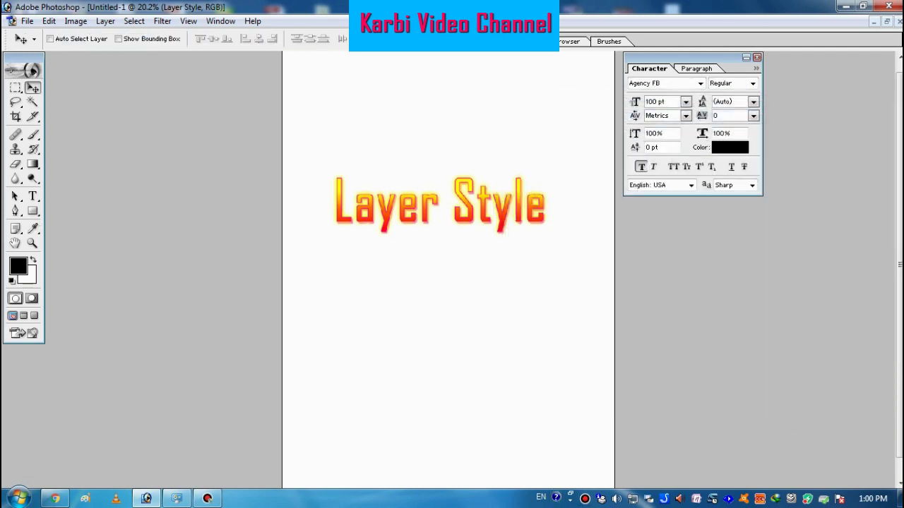
Step: Try a color overlay on the text in blue (006CFF) and green (00FF4E), and discard it
click(105, 21)
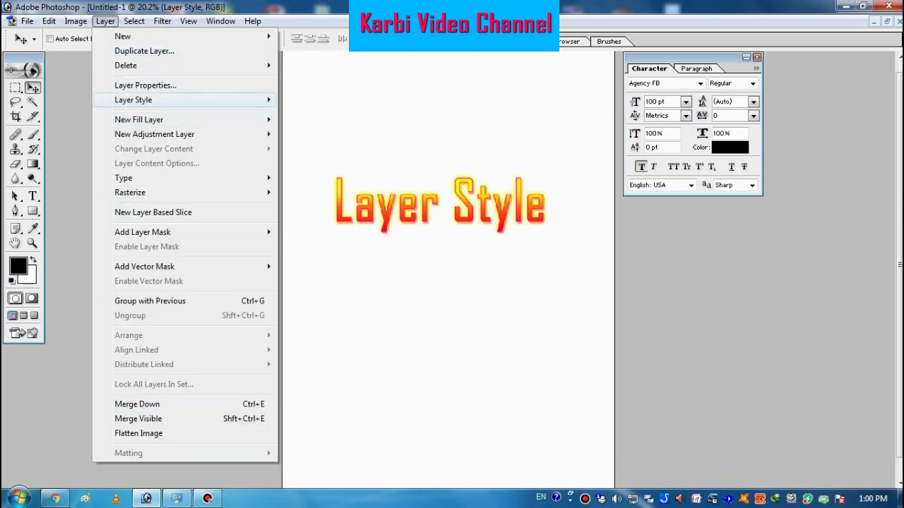
mouse_move(133, 100)
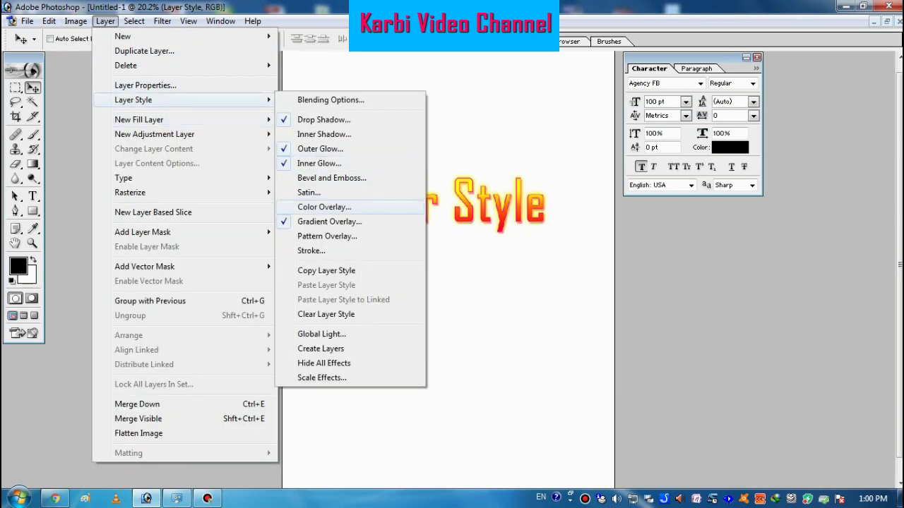
click(324, 206)
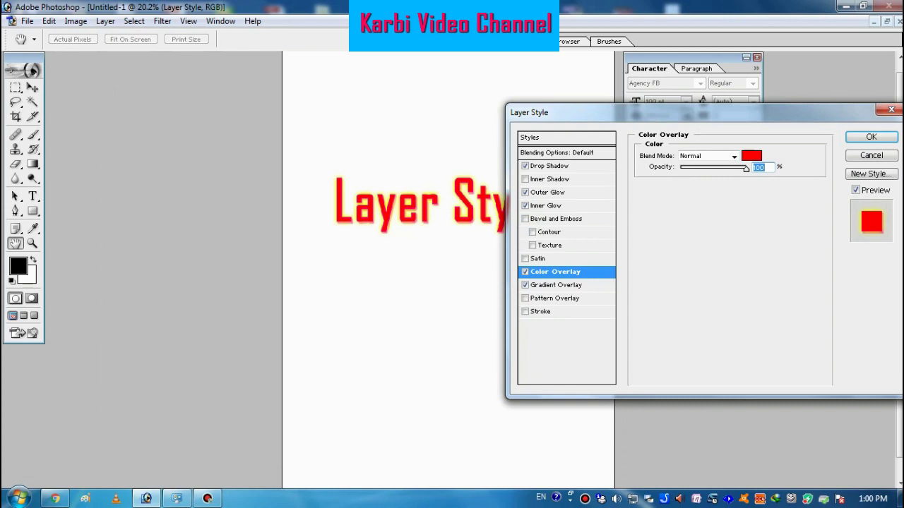
click(751, 155)
click(712, 228)
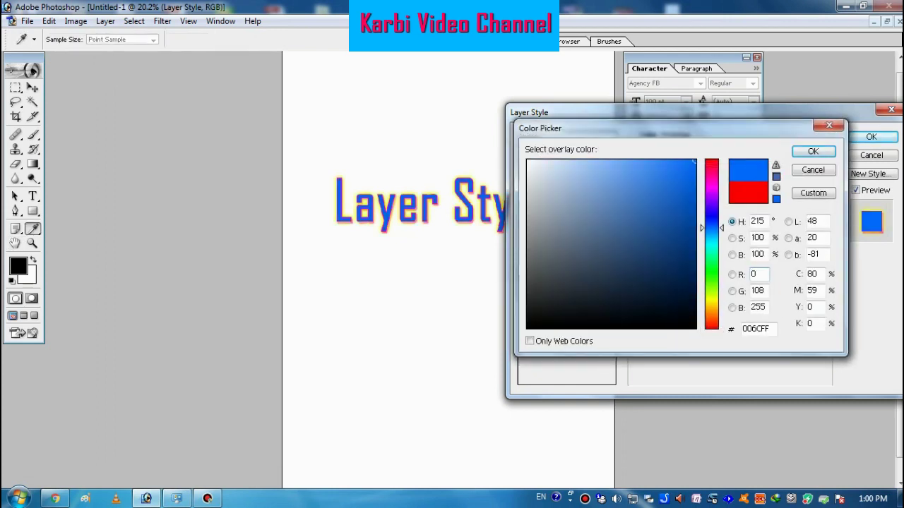
drag(711, 227, 711, 263)
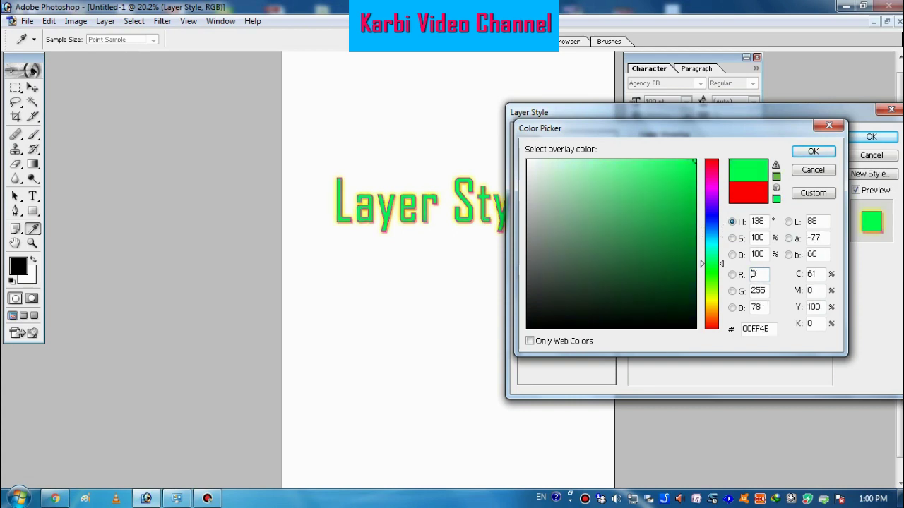
mouse_move(694, 161)
mouse_down()
mouse_move(527, 160)
mouse_move(695, 160)
mouse_move(694, 327)
mouse_move(696, 161)
mouse_up()
click(812, 169)
click(870, 155)
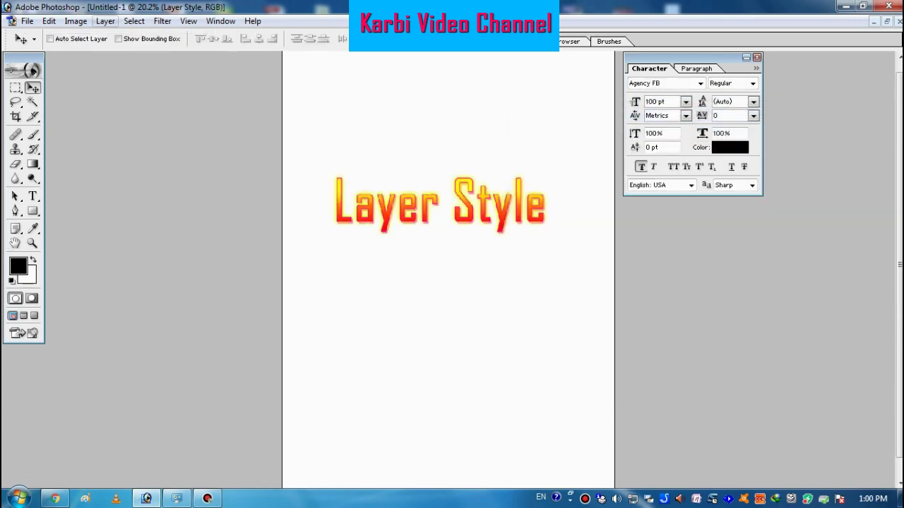
Step: Add an outside stroke to the text layer and reduce its size
click(105, 21)
mouse_move(183, 100)
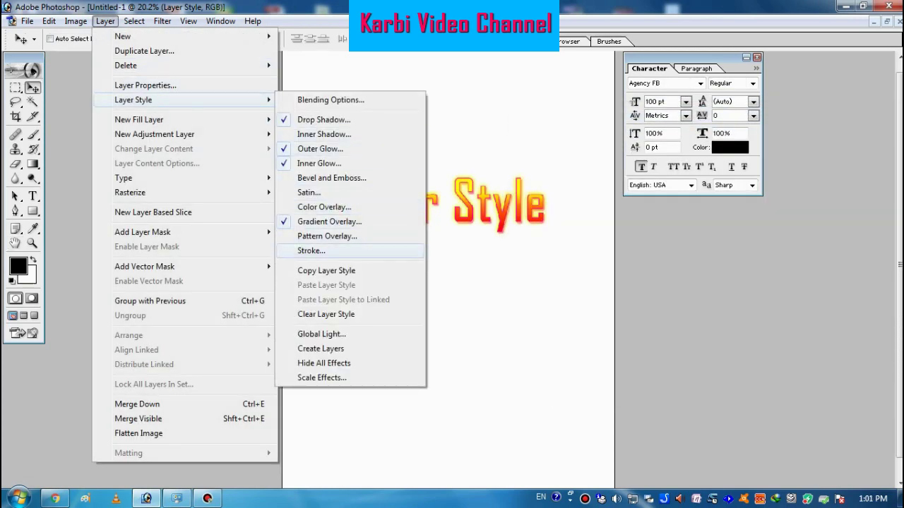
click(311, 250)
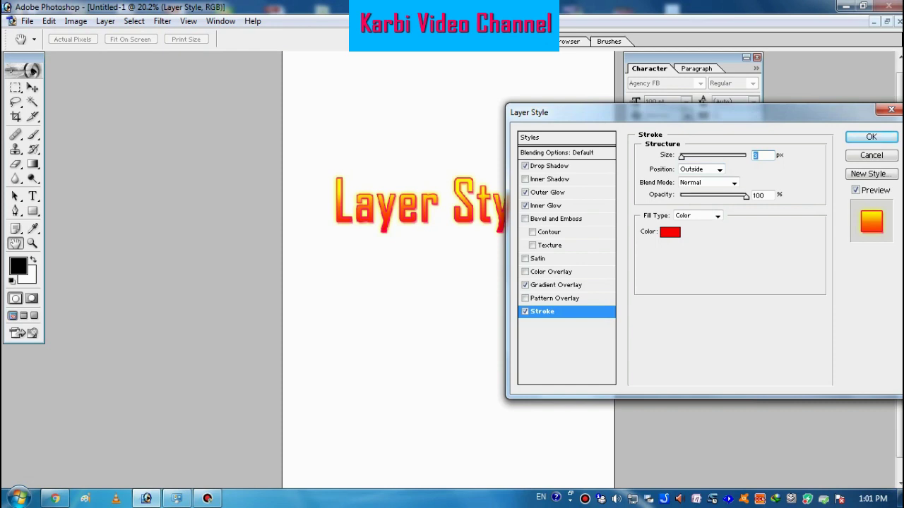
mouse_move(681, 157)
mouse_down()
mouse_move(692, 157)
mouse_move(680, 157)
mouse_up()
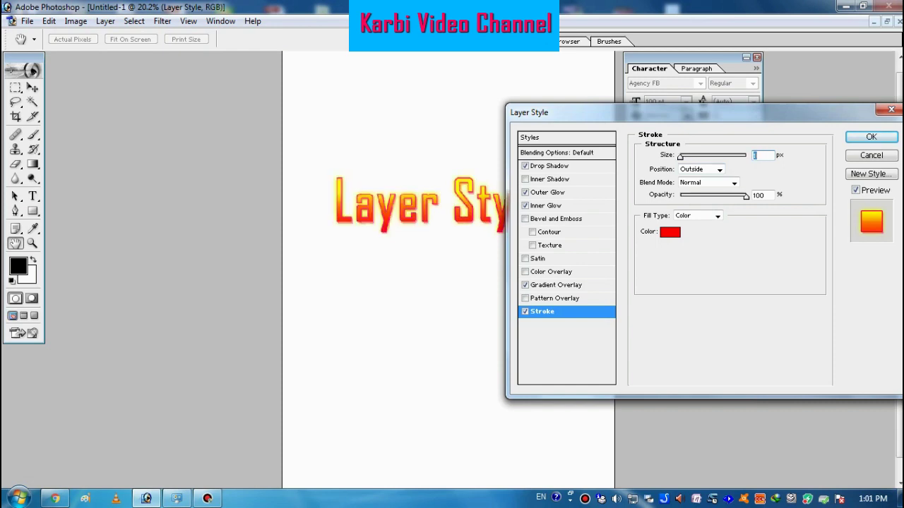
Step: Set the stroke's colour to light blue (00C0FF)
click(670, 232)
click(590, 200)
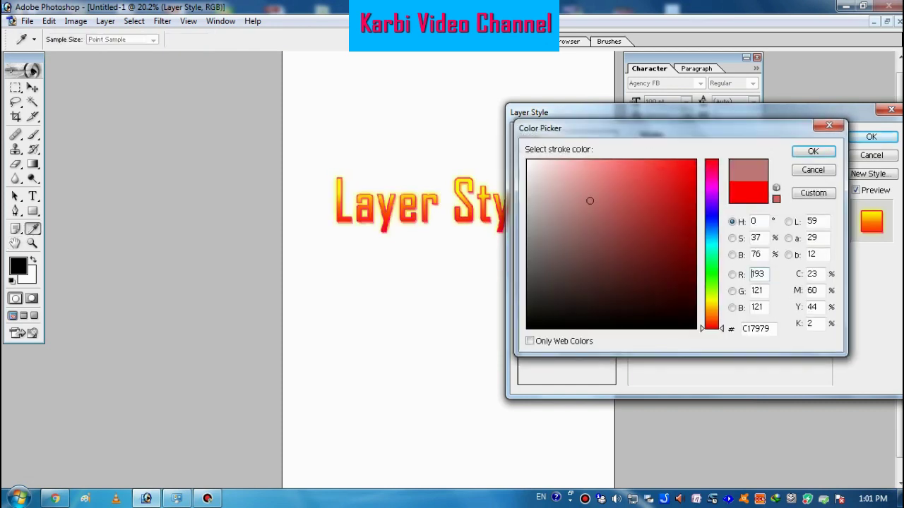
click(711, 237)
mouse_move(590, 201)
mouse_down()
mouse_move(697, 157)
mouse_move(688, 157)
mouse_up()
click(812, 152)
Step: Change the text's stroke colour to pure blue after trying yellow, cyan and green, and apply it with a slightly thinner stroke
click(670, 232)
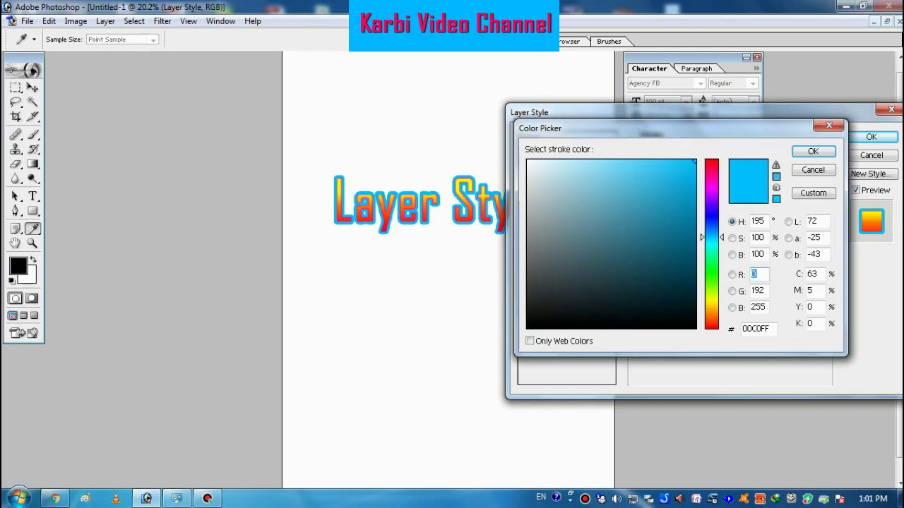
click(711, 303)
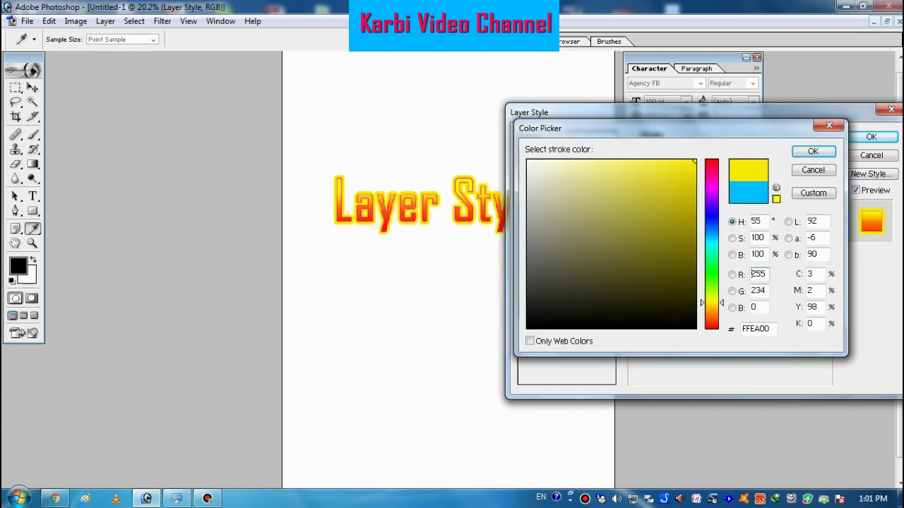
click(711, 241)
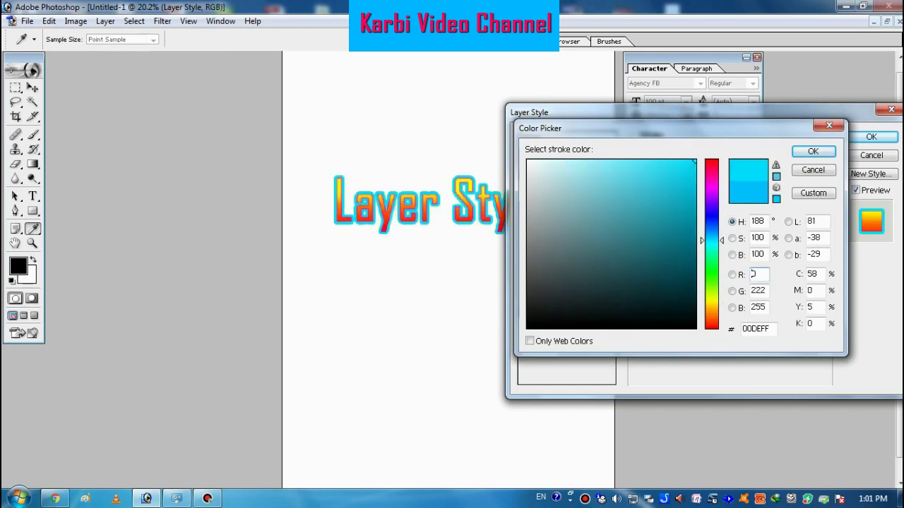
click(711, 272)
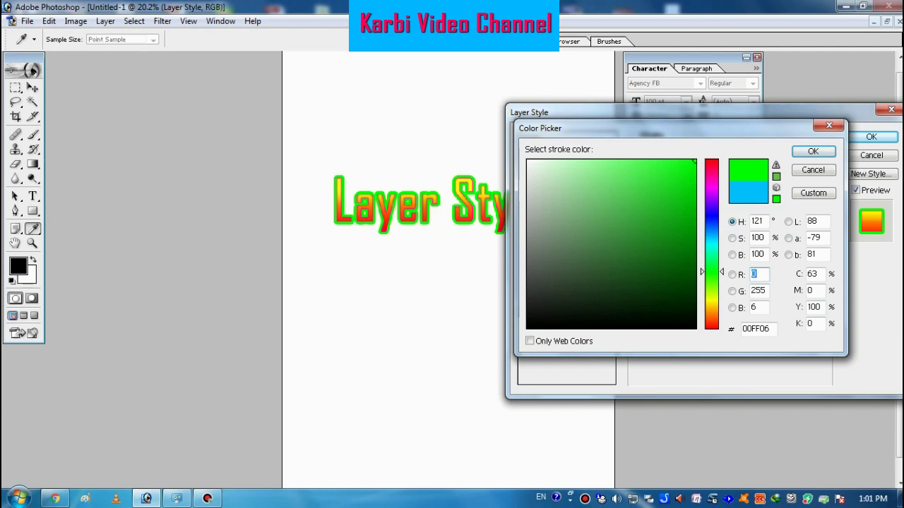
click(711, 218)
click(813, 151)
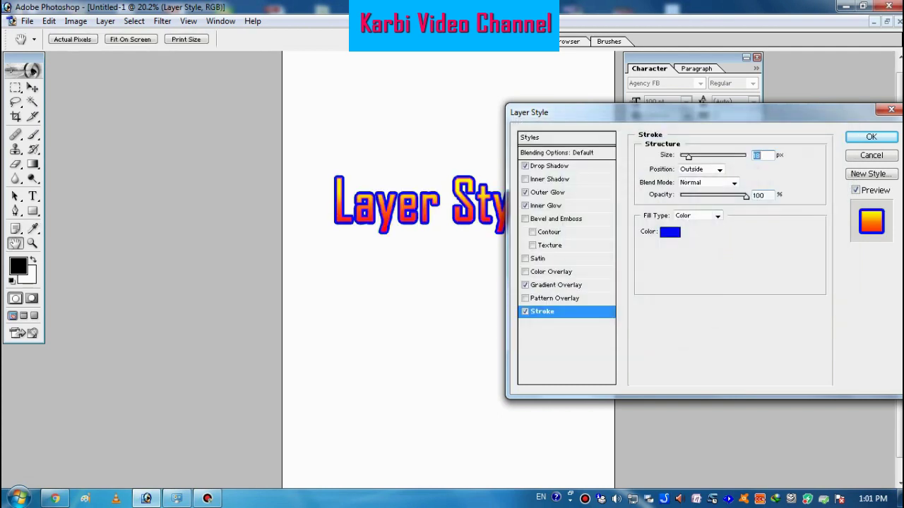
drag(688, 157, 684, 156)
key(Return)
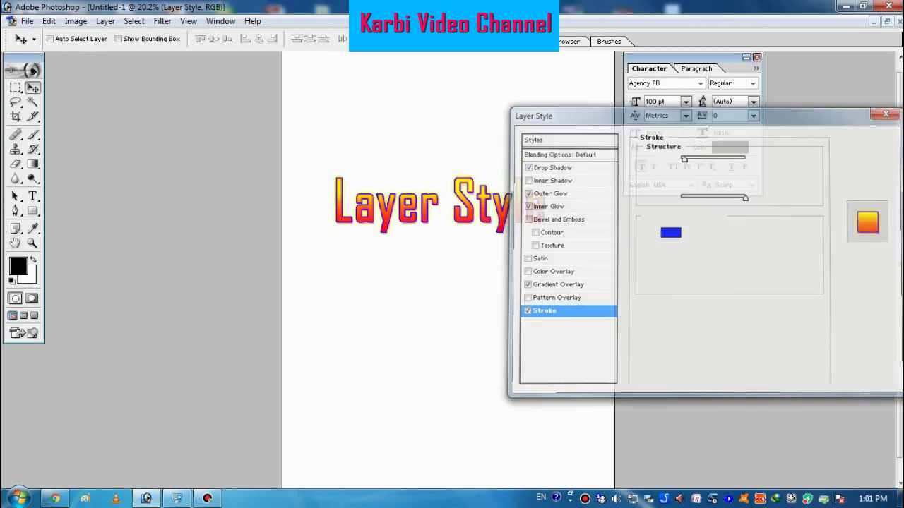
Step: Add a pattern overlay to the text using the dark grey rough-textured pattern at 100% opacity
click(106, 21)
mouse_move(133, 100)
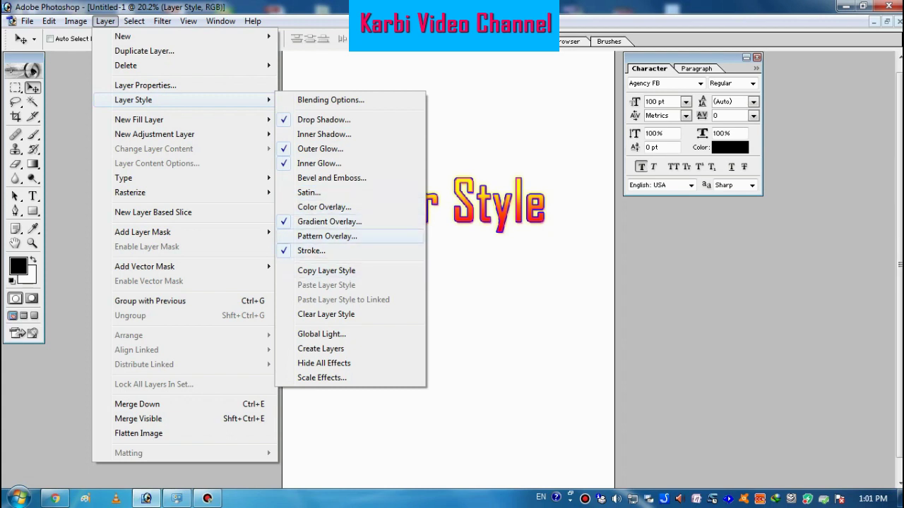
click(326, 236)
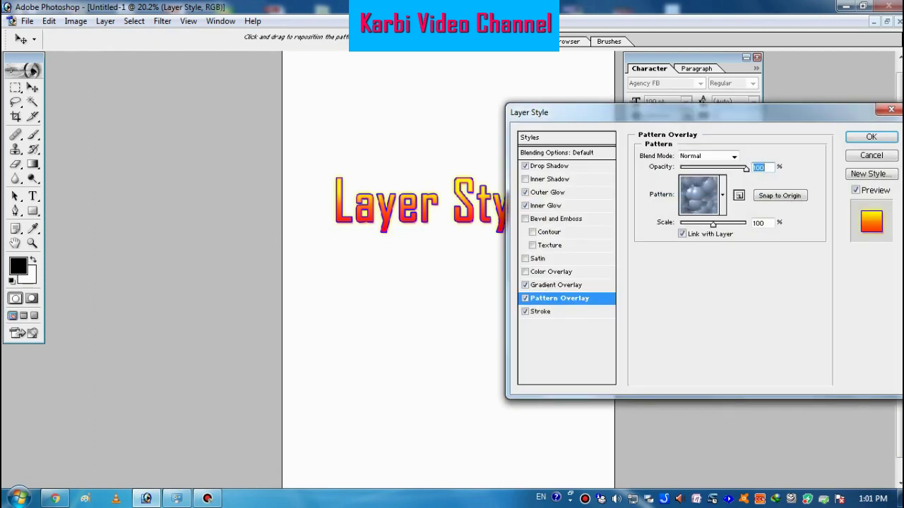
click(722, 194)
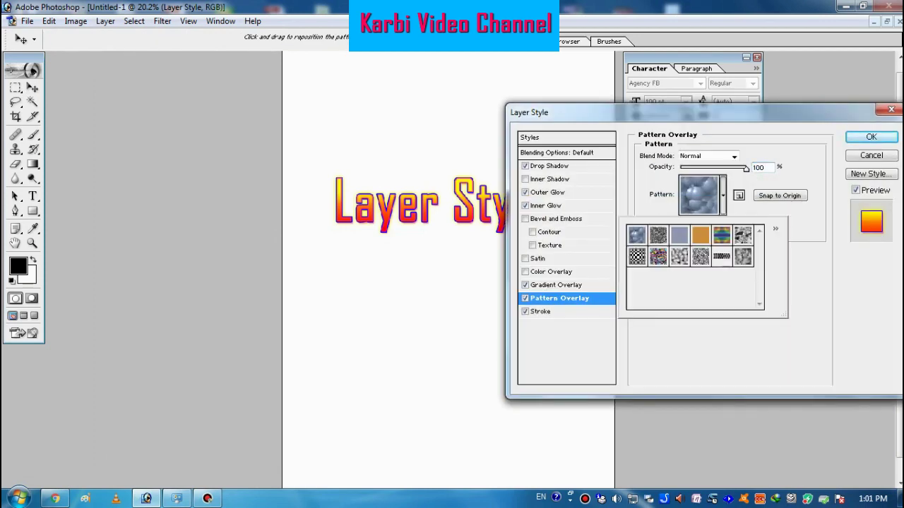
click(657, 235)
mouse_move(745, 168)
mouse_down()
mouse_move(681, 168)
mouse_move(746, 168)
mouse_up()
Step: Keep the pattern's blend mode at Normal, snap the pattern to the origin and strongly reduce its scale
click(734, 156)
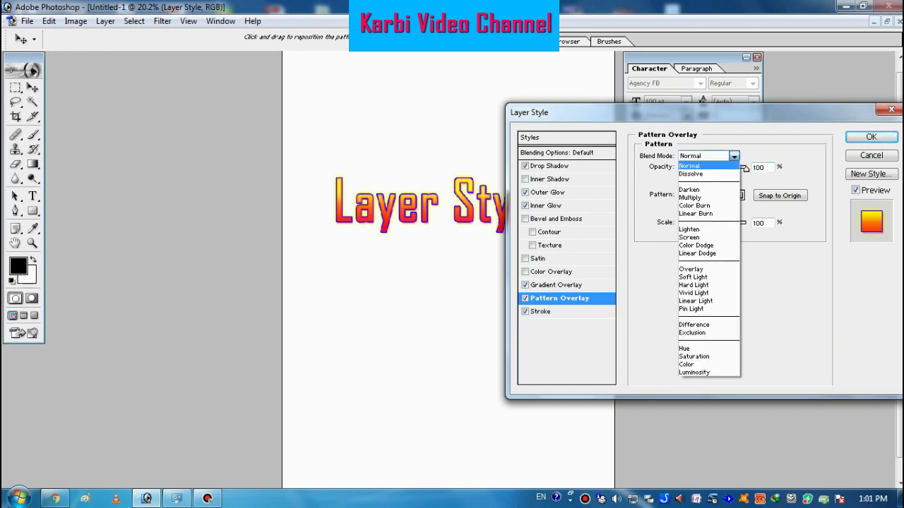
key(Escape)
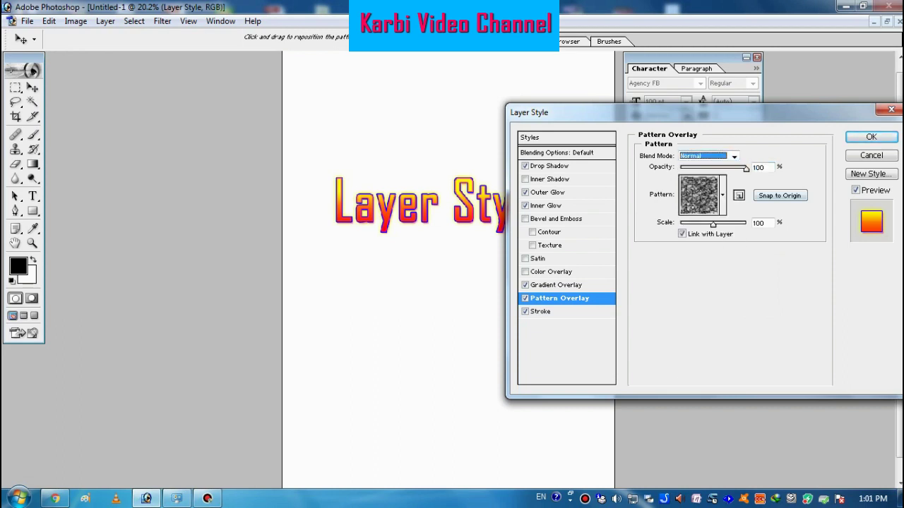
click(779, 196)
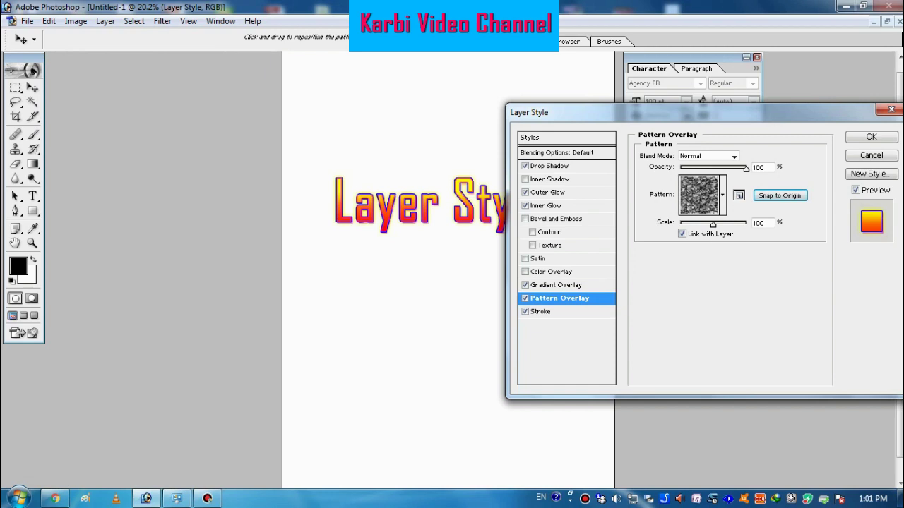
click(681, 234)
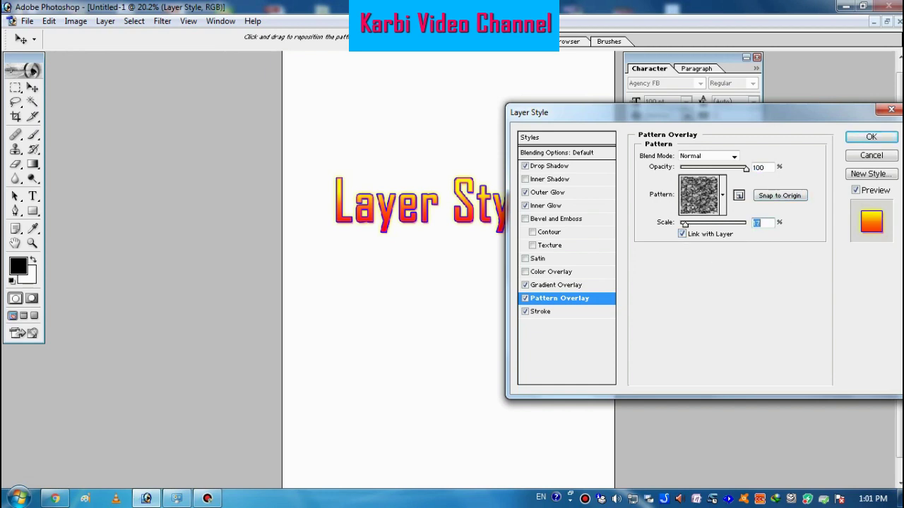
Step: Switch the overlay to the black-and-white marbled pattern ending the first row and apply the pattern overlay
click(723, 194)
click(699, 235)
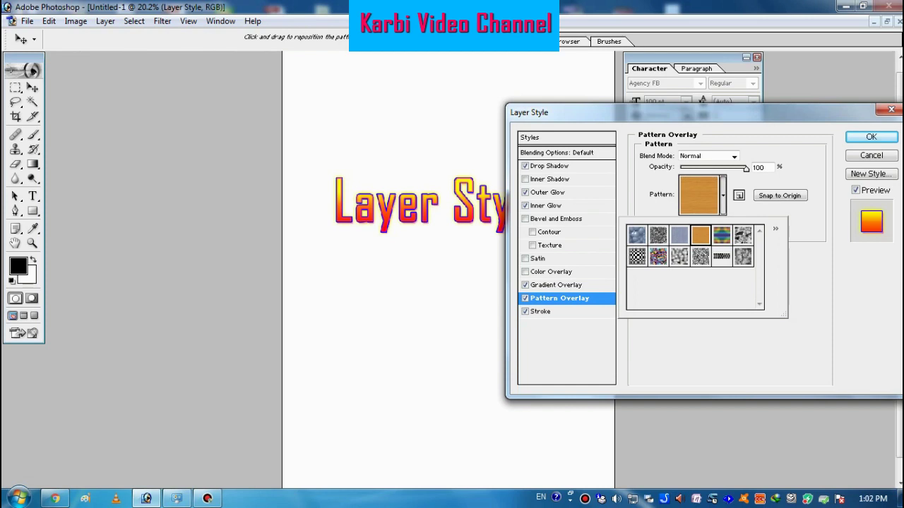
click(680, 256)
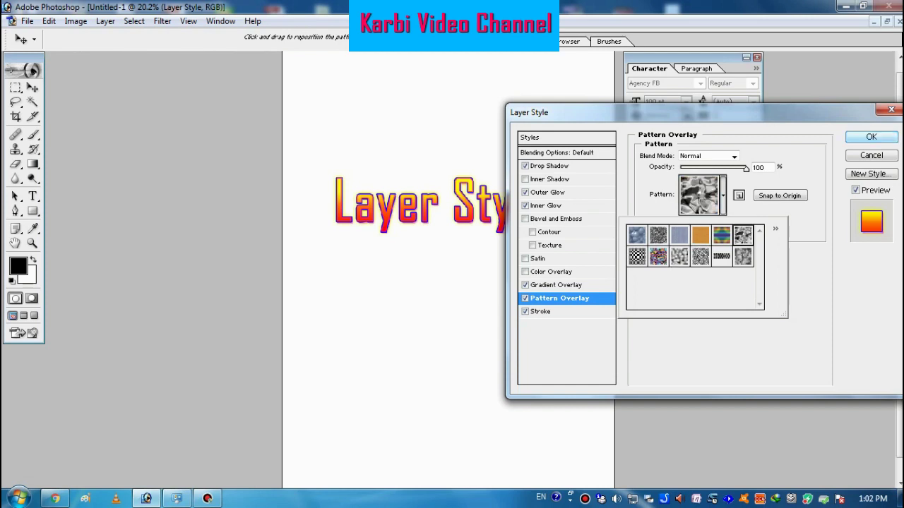
click(871, 137)
Step: Apply a red color overlay at 100% opacity to the text and move the text slightly down
click(105, 20)
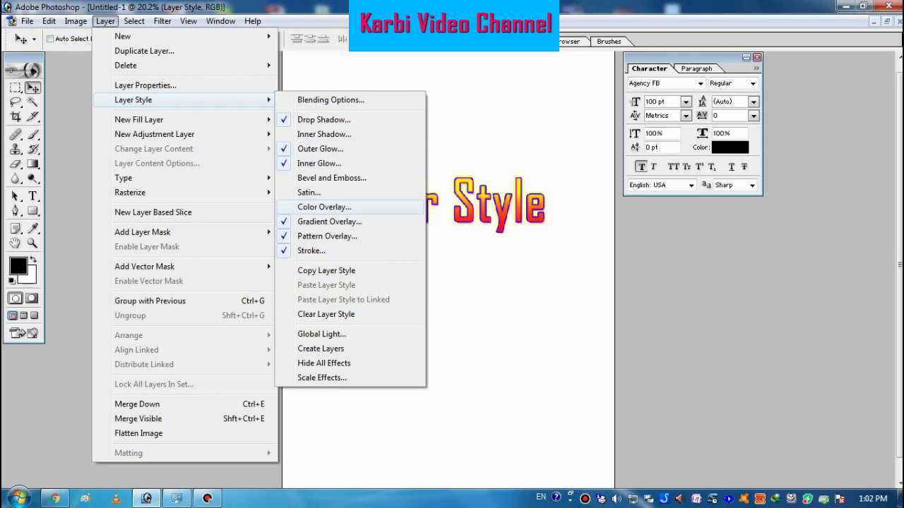
click(324, 206)
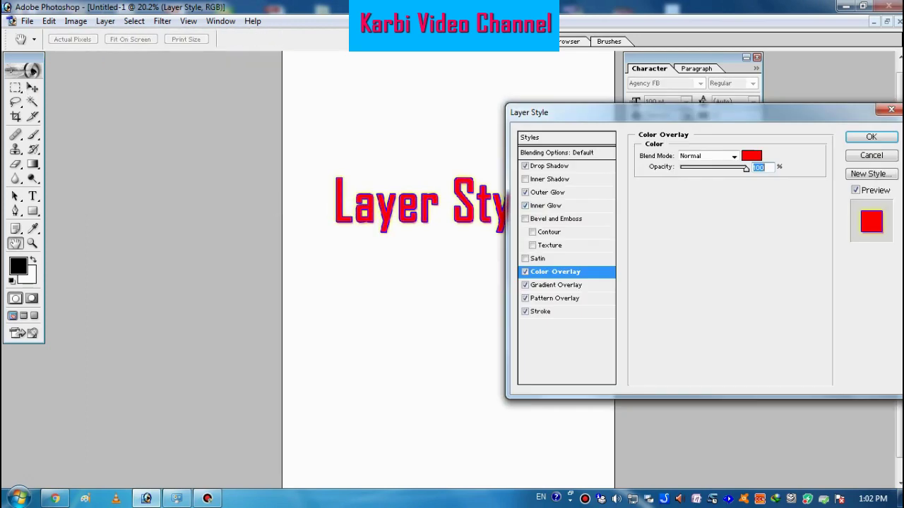
click(751, 155)
key(Return)
key(Return)
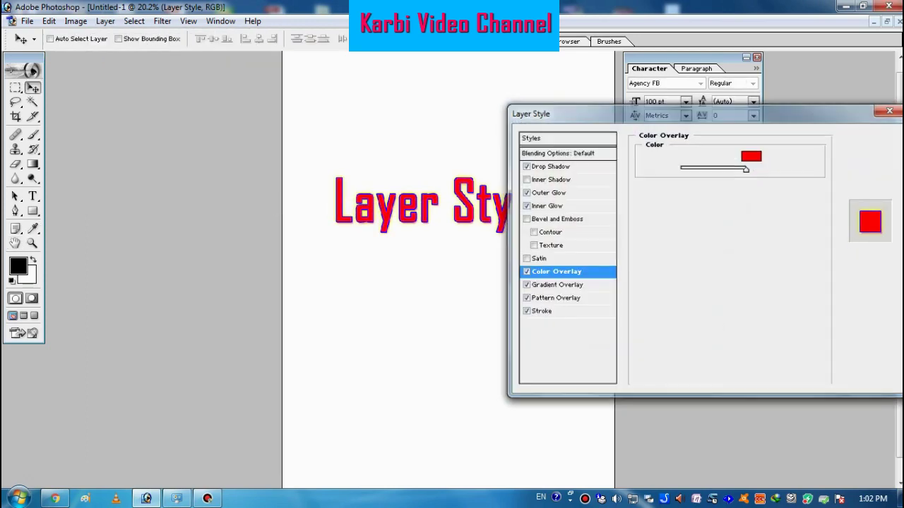
key(Return)
drag(440, 205, 442, 223)
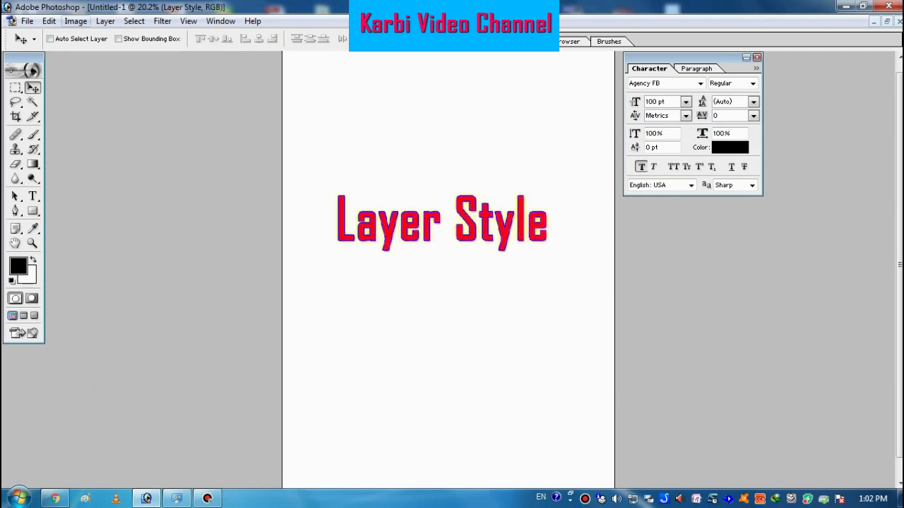
Step: Try the text layer's blending opacity at 0% and back at 100%, and discard the blending options
click(105, 20)
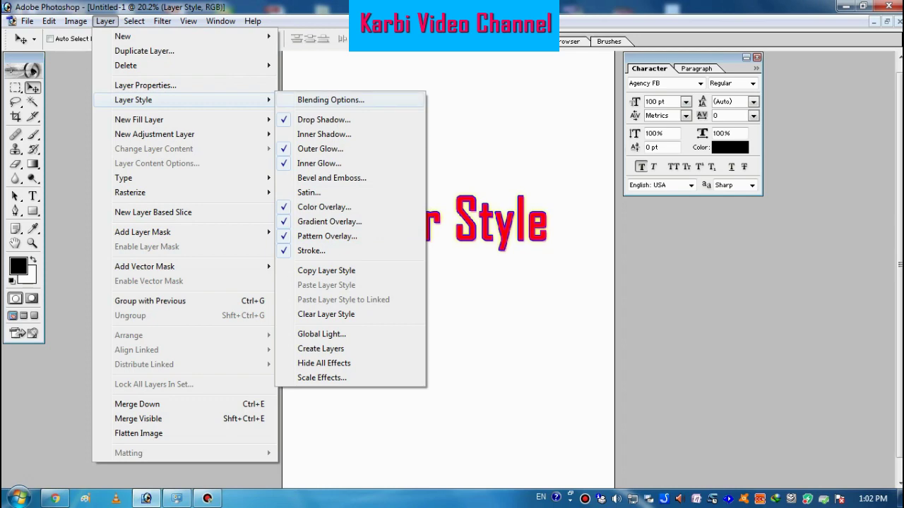
click(331, 100)
text(0)
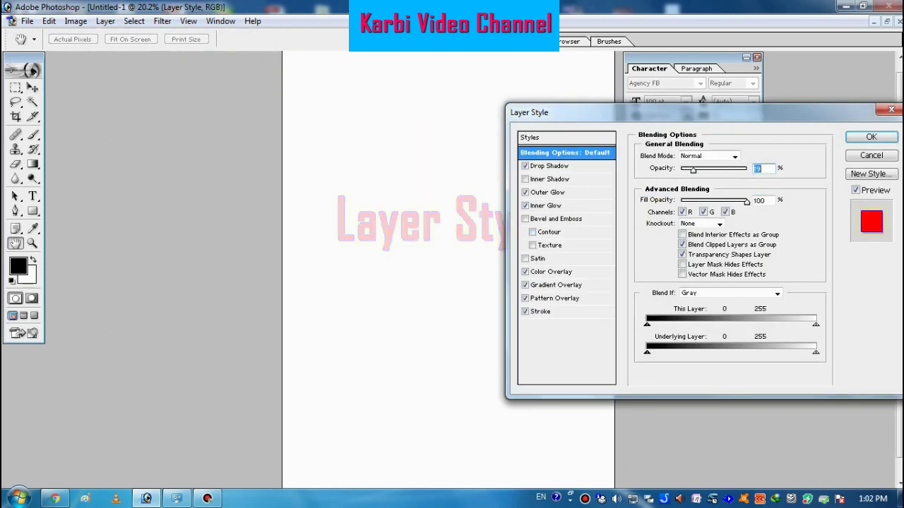
drag(680, 170, 746, 169)
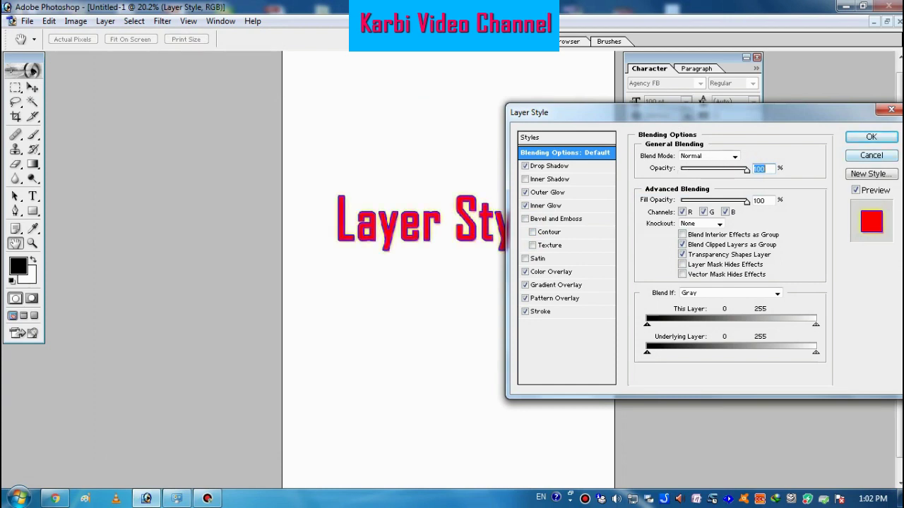
click(870, 155)
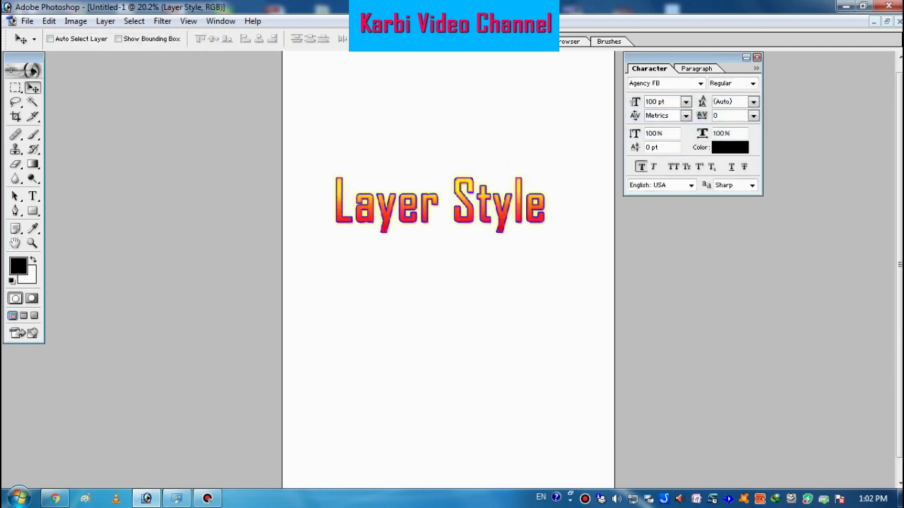
Step: Enlarge the "Layer Style" text slightly with Free Transform and reposition it a little lower on the page
drag(440, 204, 460, 215)
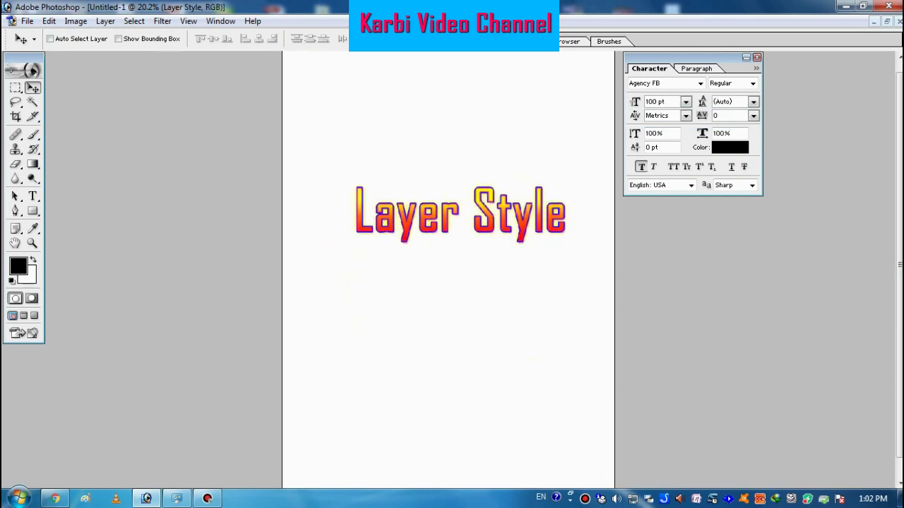
key(ctrl+t)
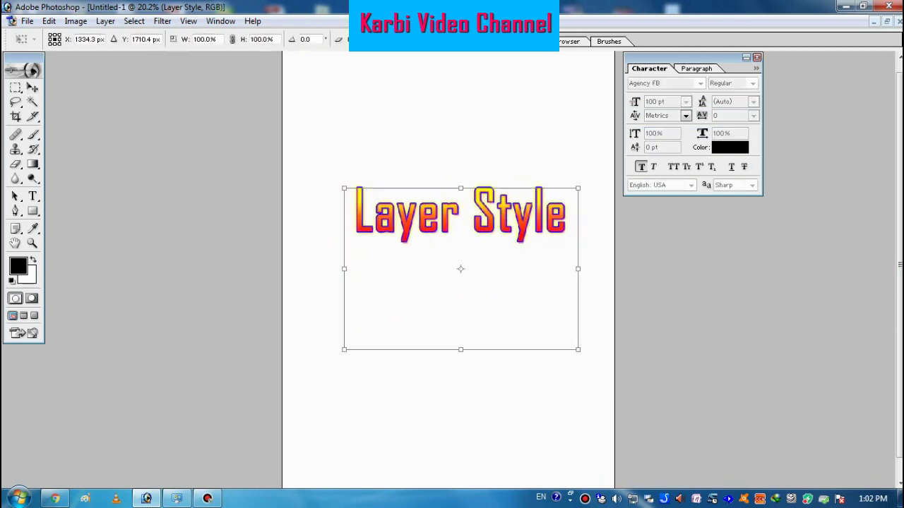
drag(344, 188, 313, 167)
key(Return)
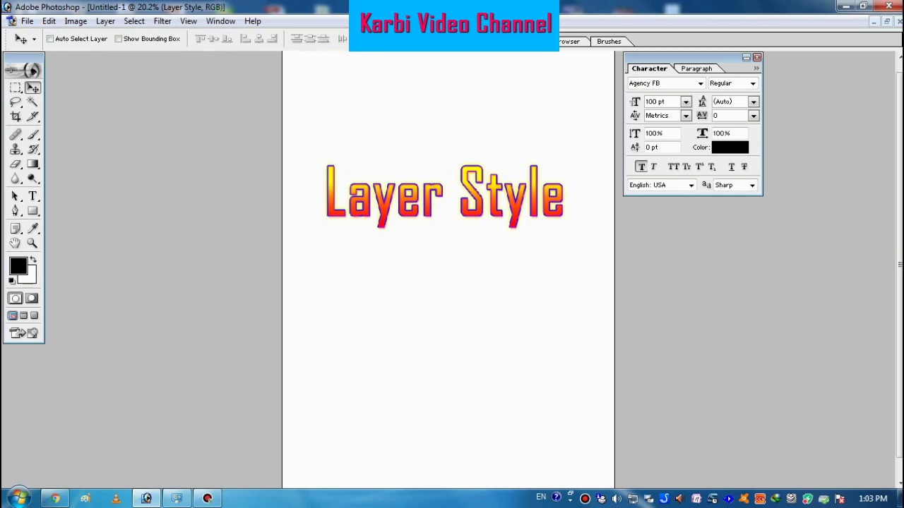
drag(444, 198, 450, 218)
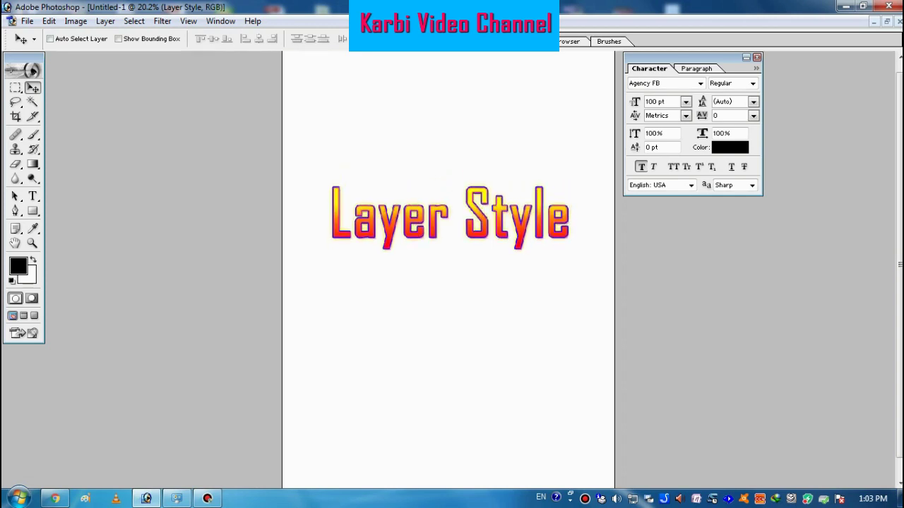
mouse_move(450, 217)
mouse_down()
mouse_move(453, 250)
mouse_move(448, 214)
mouse_move(448, 229)
mouse_up()
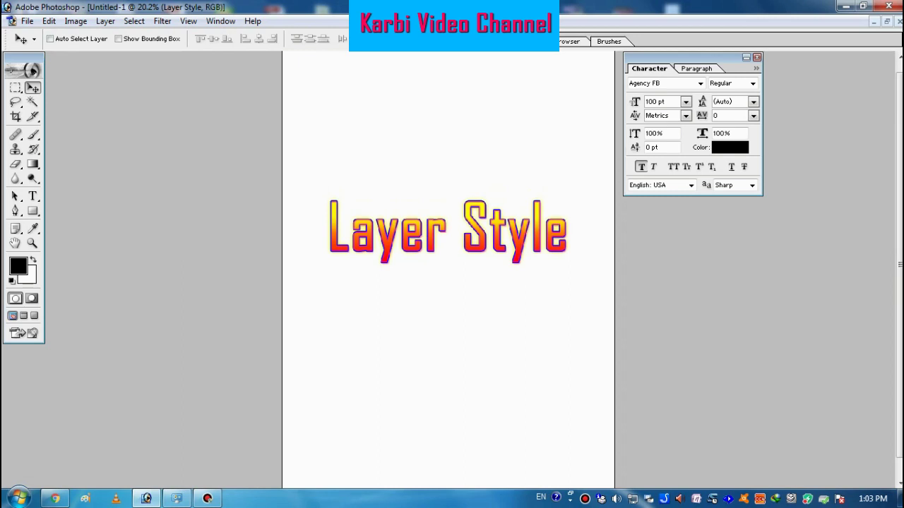